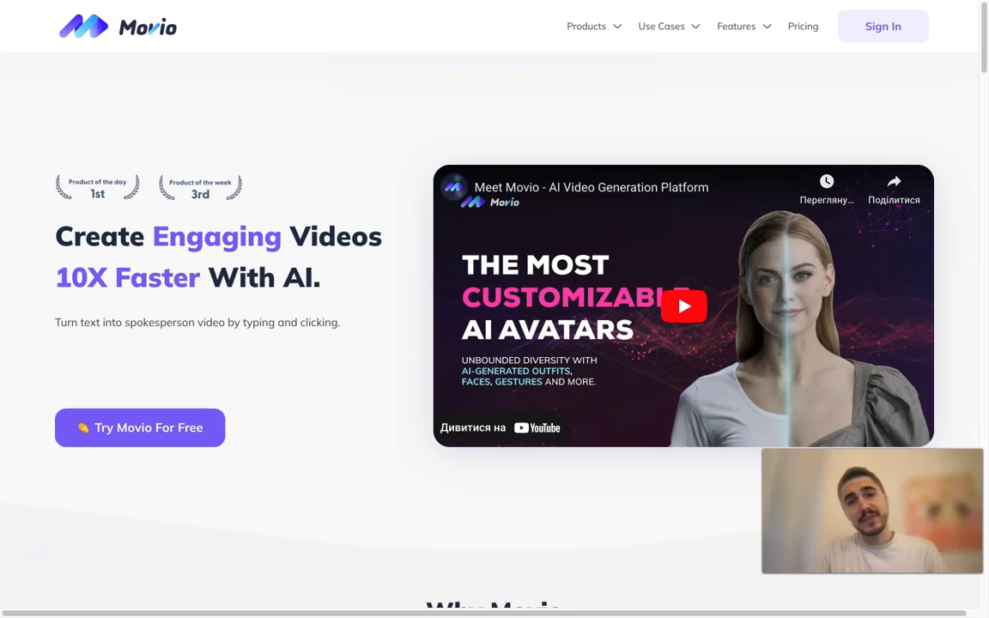
Step: Look through the landing page from the headline and intro video to the Why Movio feature cards
scroll(494, 309, "down", 2)
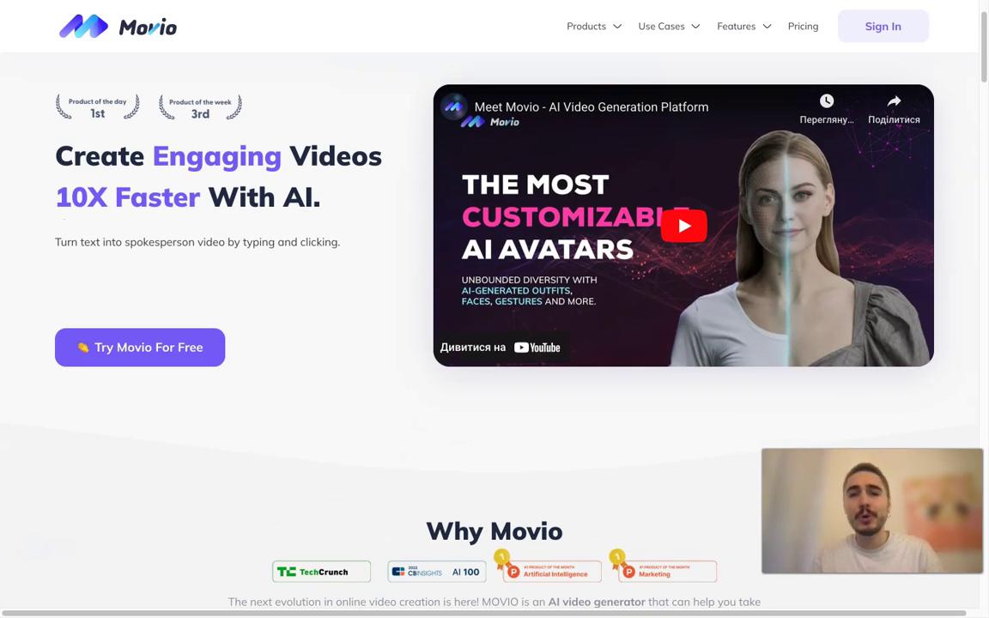
scroll(494, 309, "down", 4)
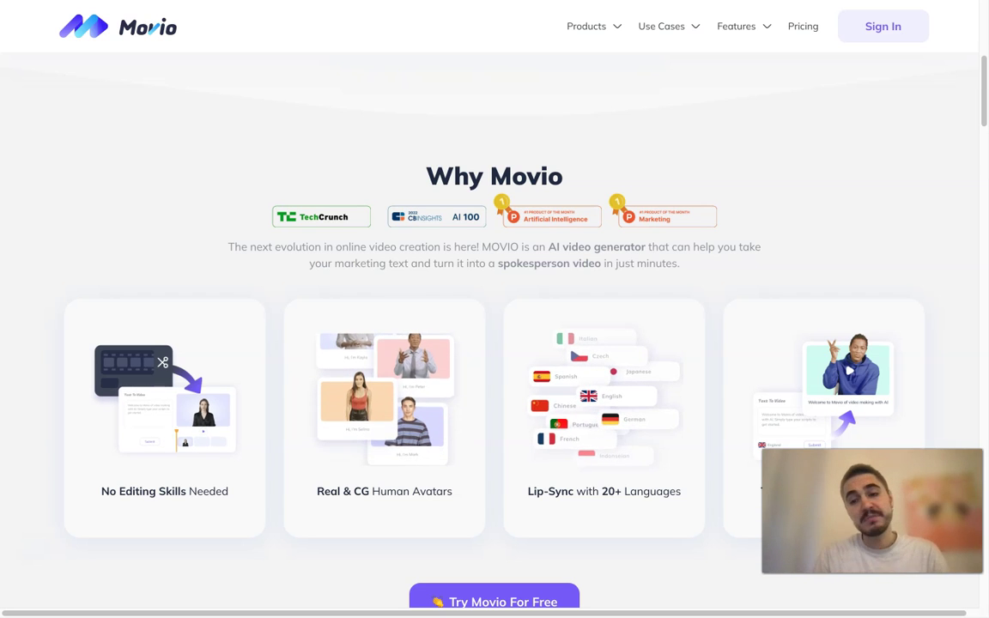
scroll(494, 334, "down", 1)
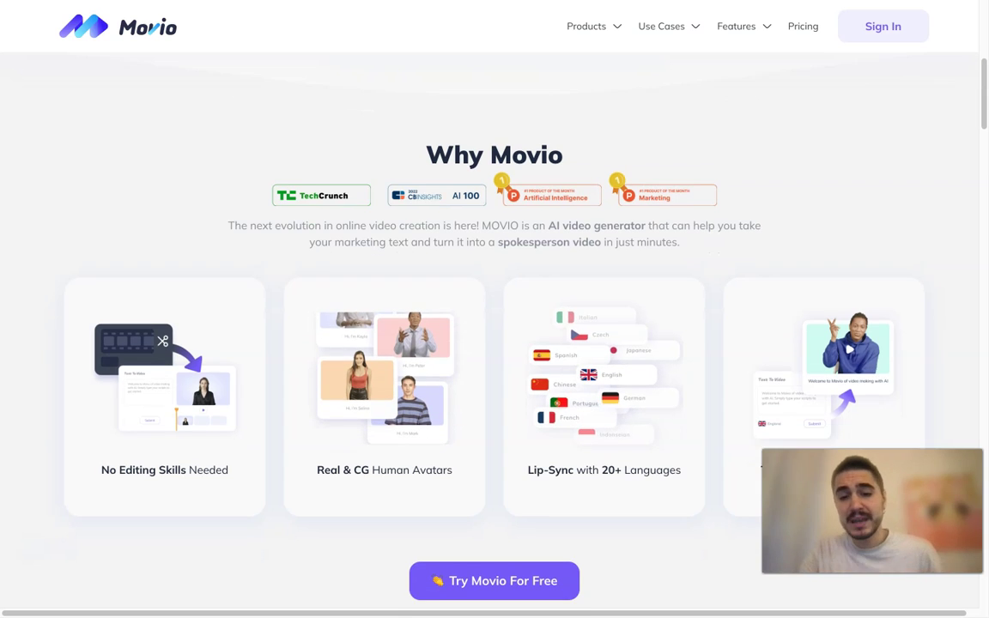
scroll(494, 335, "up", 1)
scroll(494, 343, "up", 2)
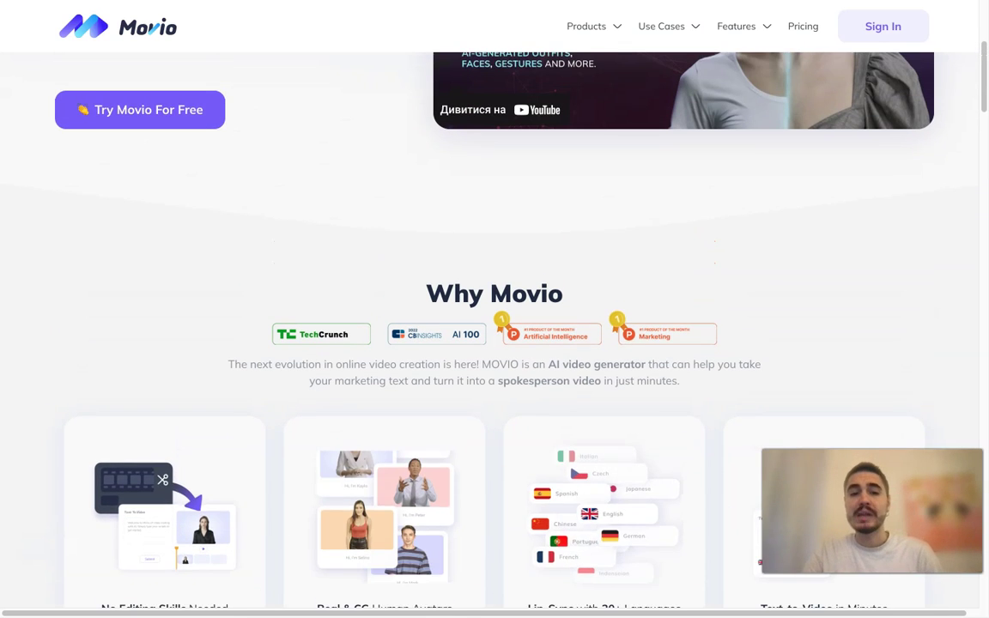
scroll(495, 343, "up", 1)
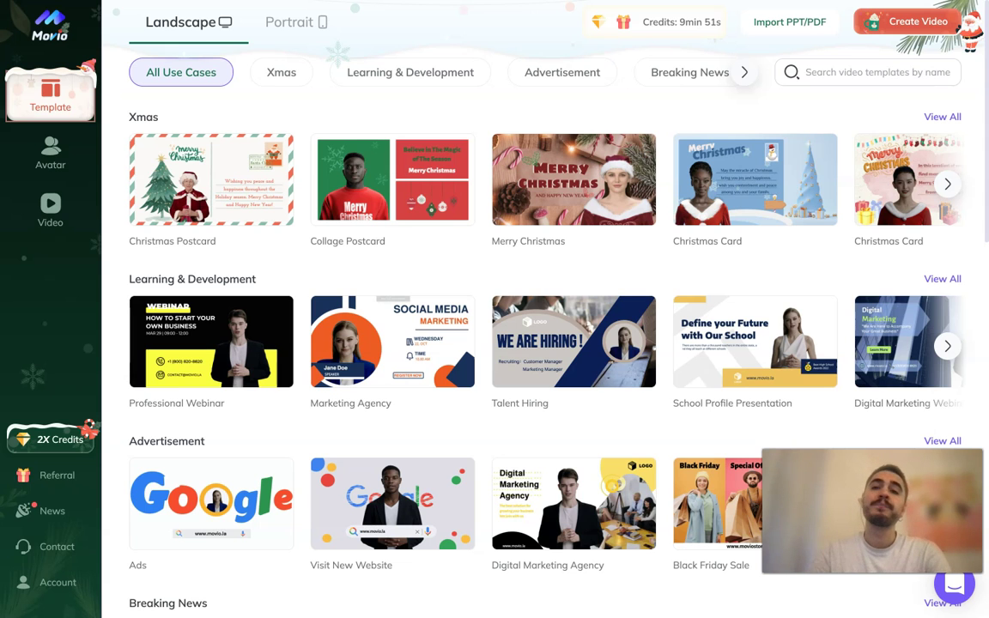
Step: Browse the landscape video templates in the Ecommerce, Explainer Video and Advertisement categories
left_click(744, 72)
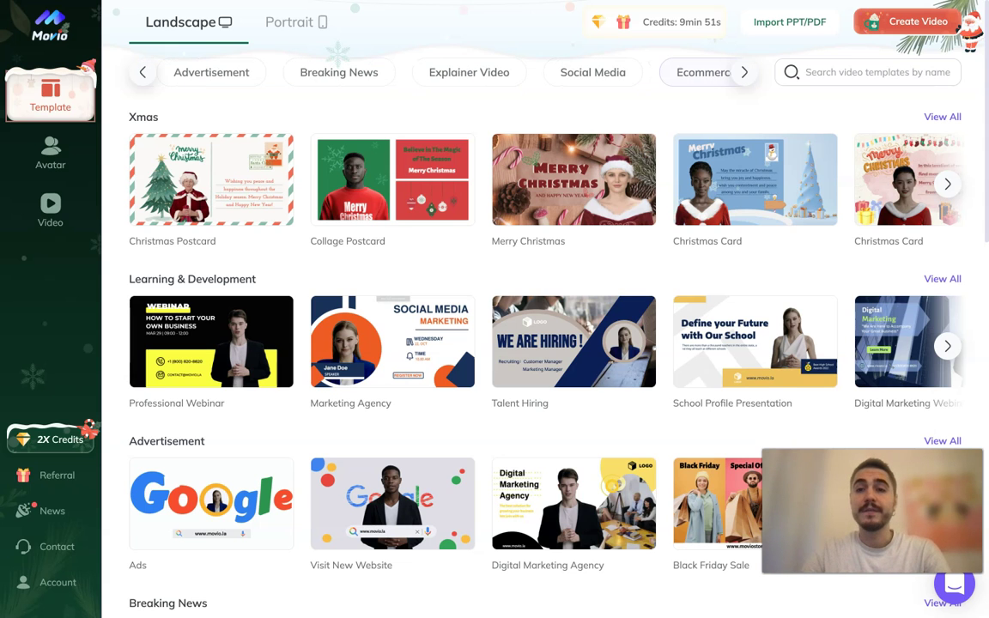
left_click(702, 72)
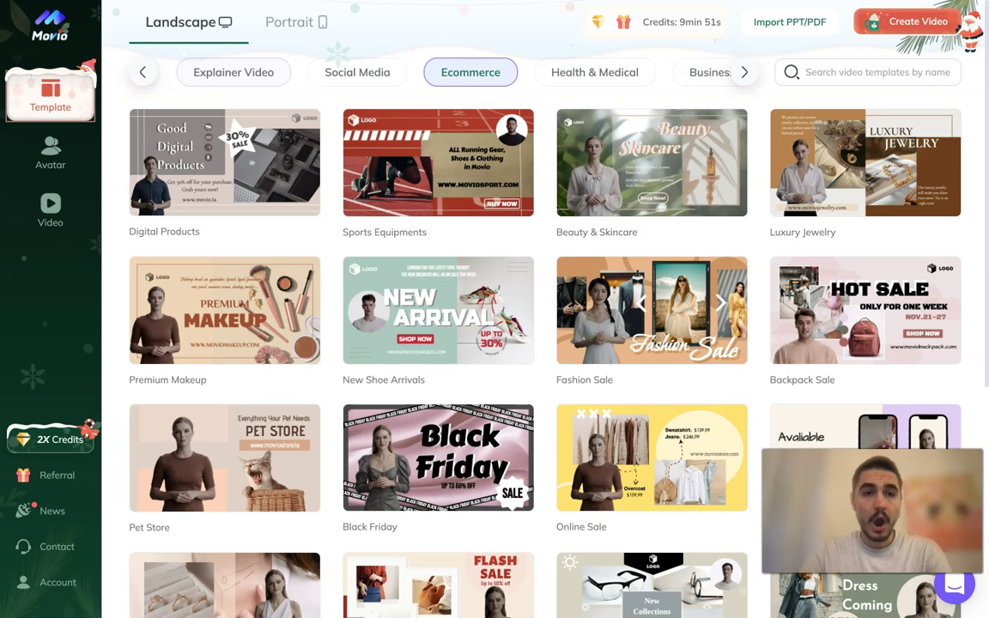
left_click(233, 72)
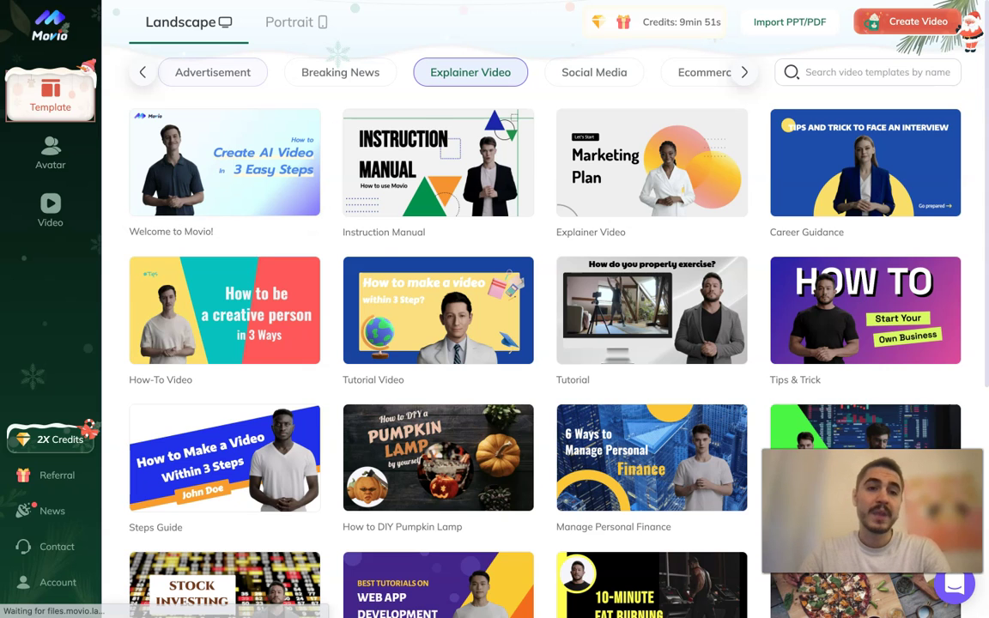
left_click(212, 72)
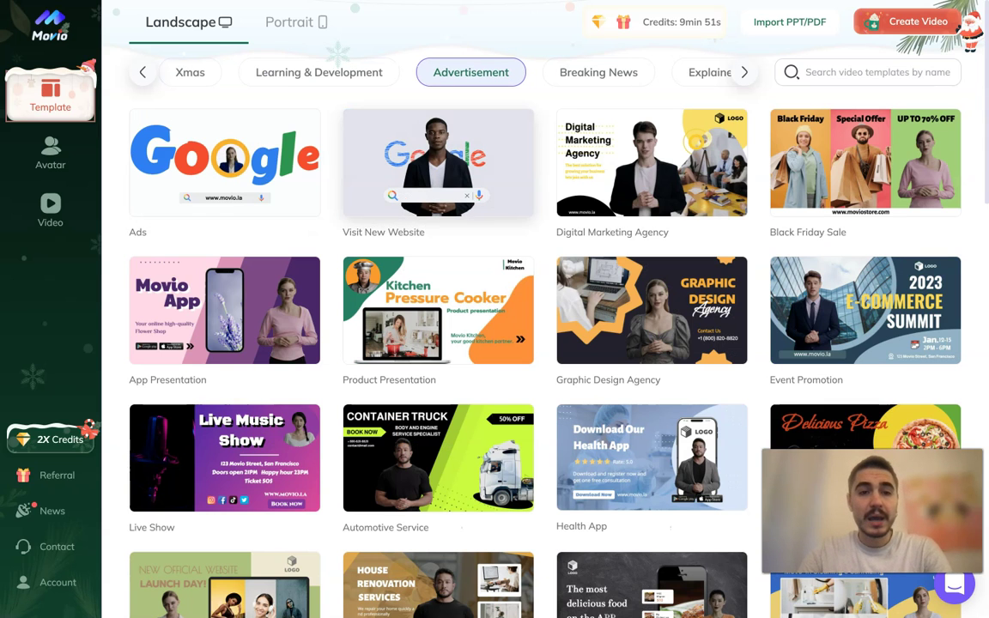
Step: Start a new video from the Christmas Wishes template in the Xmas category
left_click(190, 72)
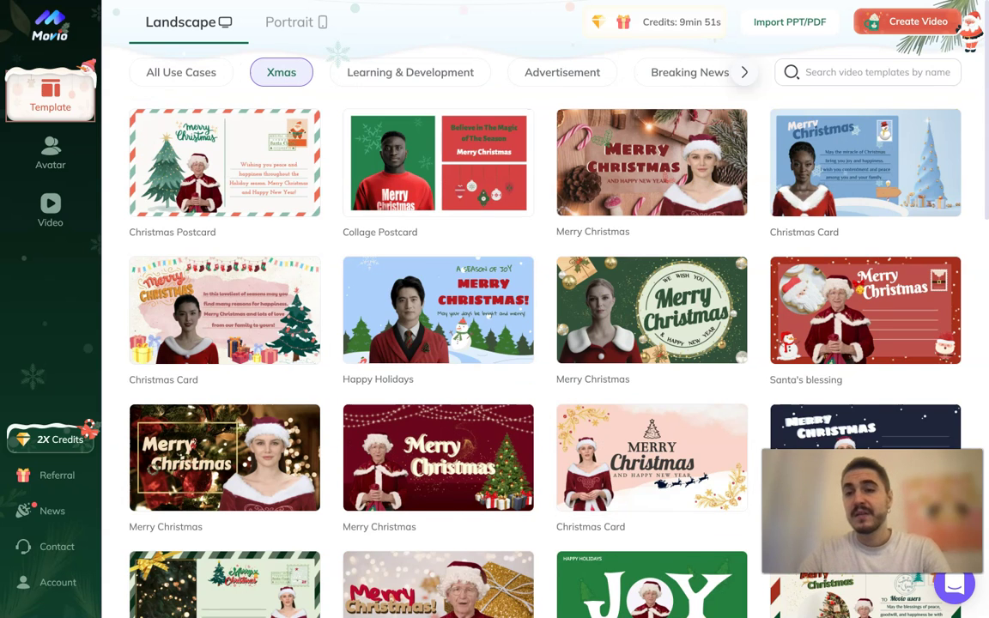
scroll(587, 418, "down", 2)
scroll(601, 283, "down", 1)
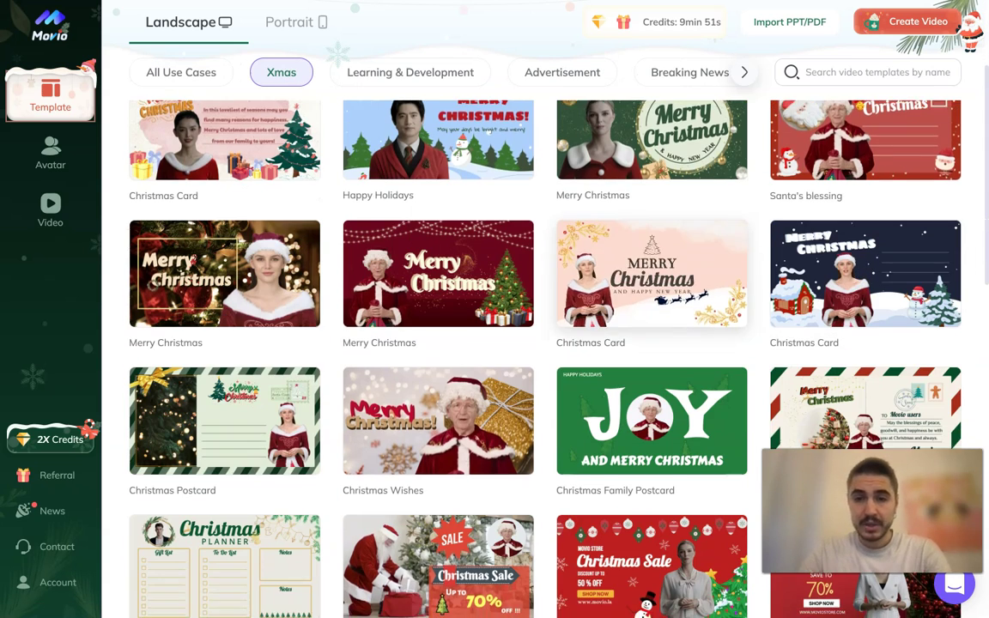
scroll(440, 234, "down", 2)
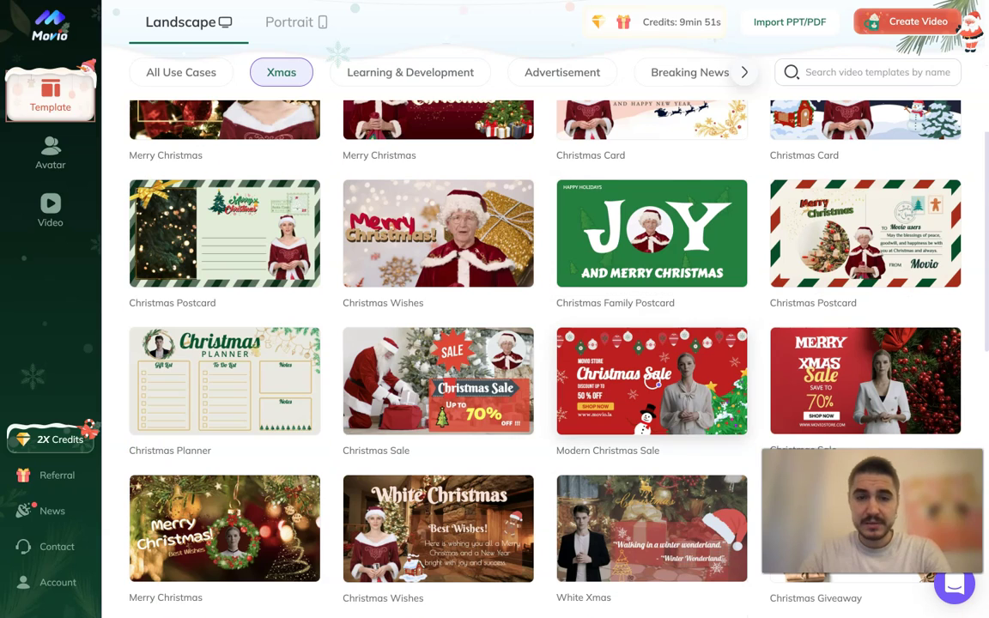
left_click(439, 234)
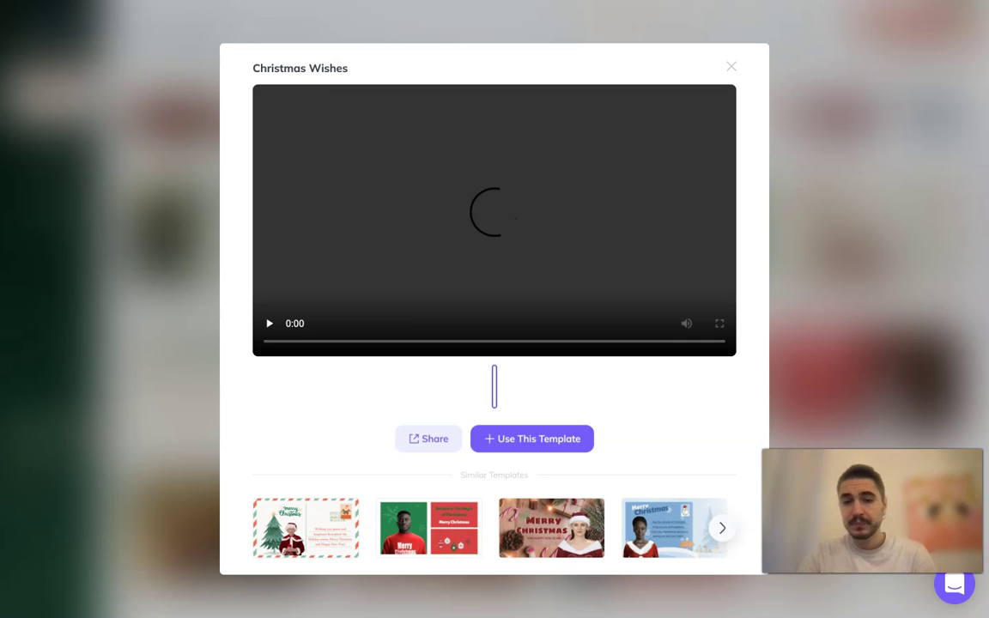
left_click(532, 438)
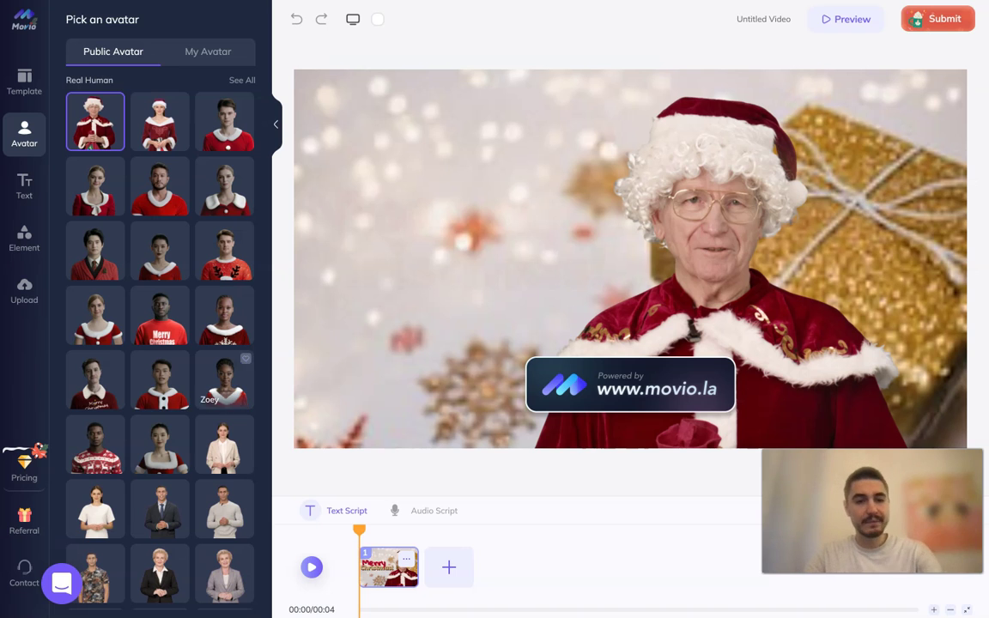
Step: Replace the Santa avatar with the public avatar Matthew in the dark suit
scroll(223, 386, "down", 5)
scroll(224, 386, "up", 10)
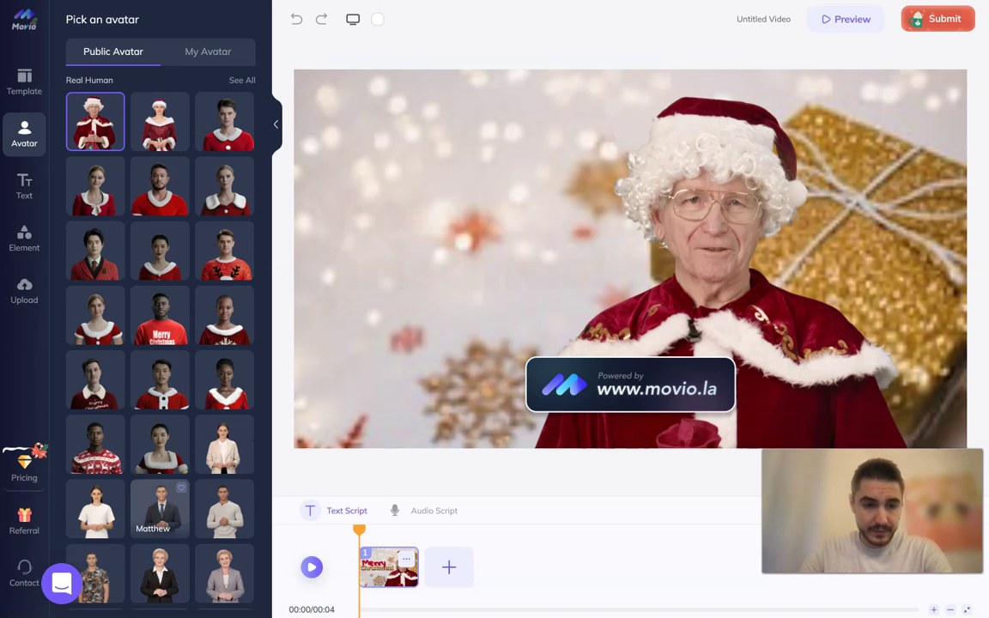
scroll(144, 455, "down", 3)
left_click(160, 330)
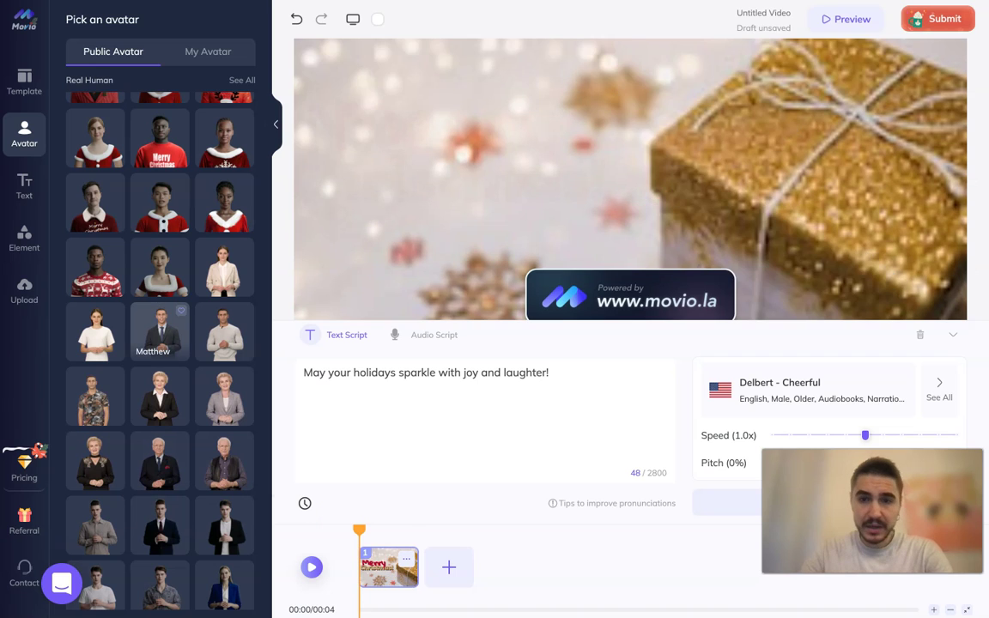
Step: Move the avatar toward the left side of the scene and shrink it so the golden gift box is uncovered
left_click_drag(687, 171, 548, 153)
left_click_drag(671, 264, 754, 339)
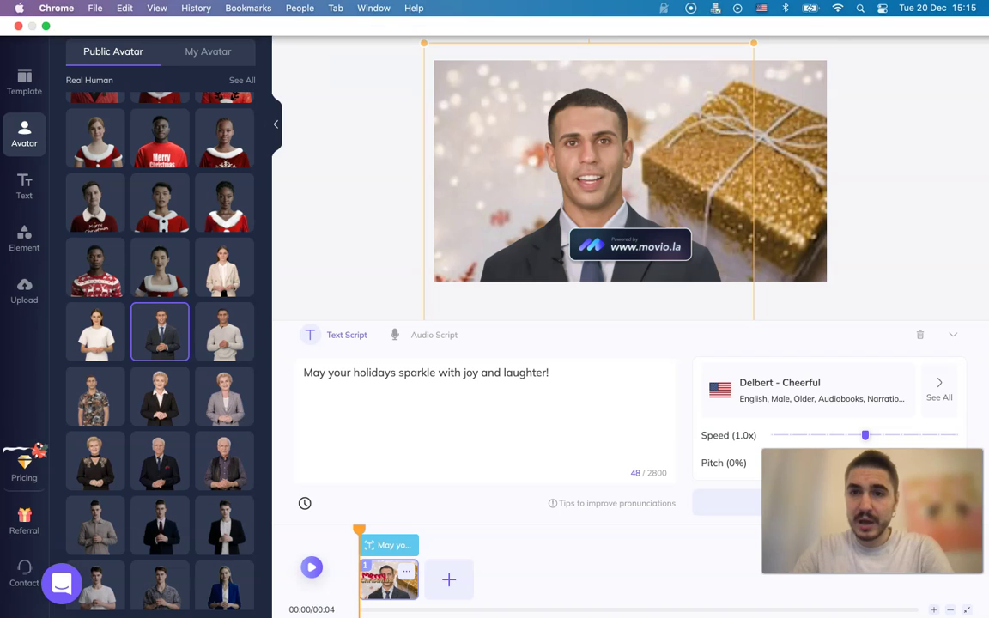
left_click_drag(753, 43, 665, 121)
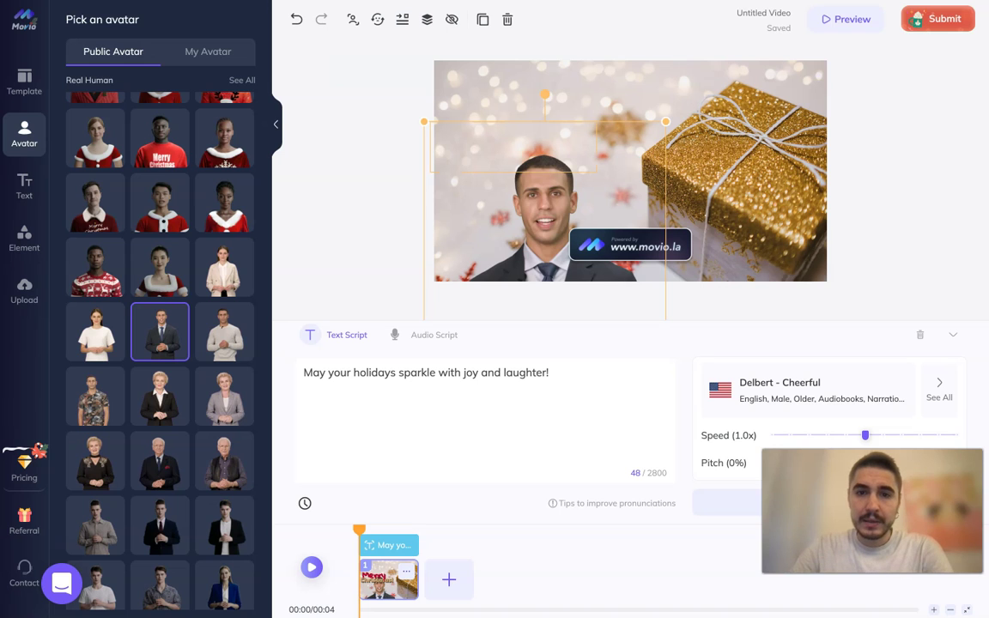
Step: Place the red Merry text above the gift box and raise the avatar to show its upper body at the scene's left
left_click_drag(514, 145, 710, 102)
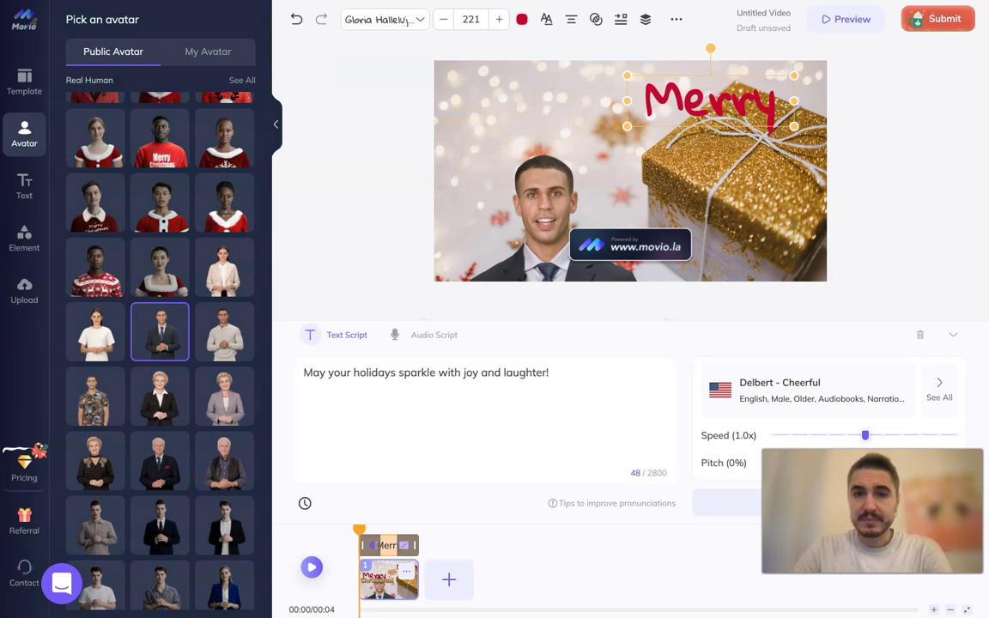
left_click_drag(545, 221, 527, 164)
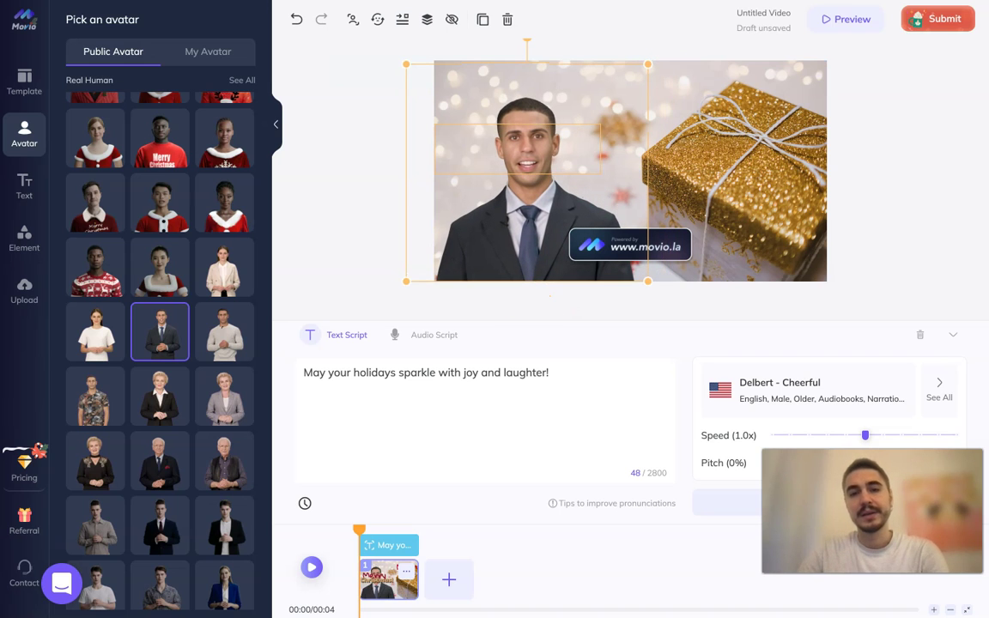
left_click(364, 206)
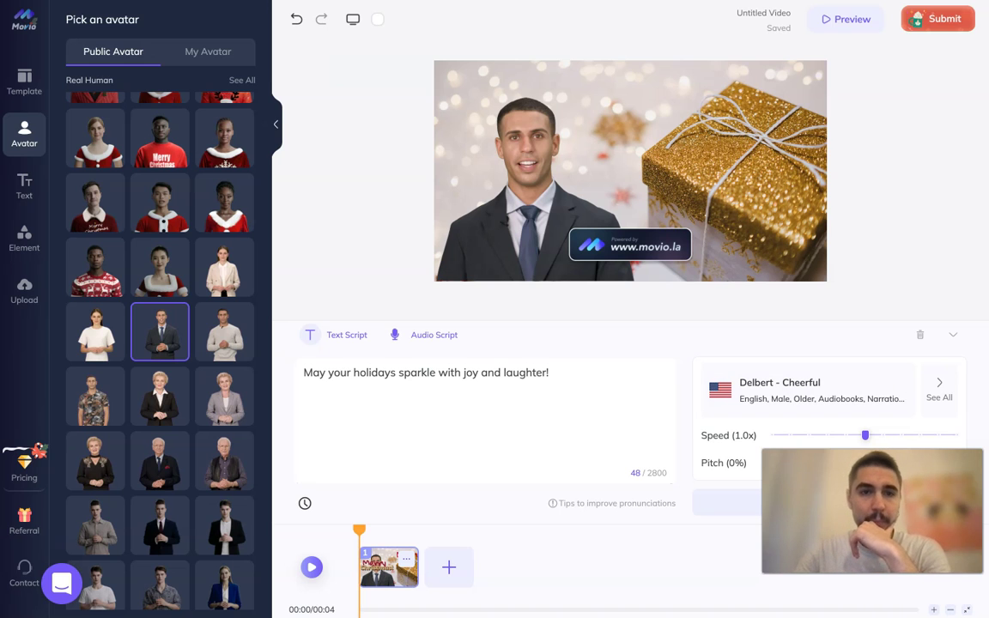
Step: Try the Movio Avatar Lite demos of the woman in white and the older man in a suit, and restore the Matthew avatar
left_click(208, 52)
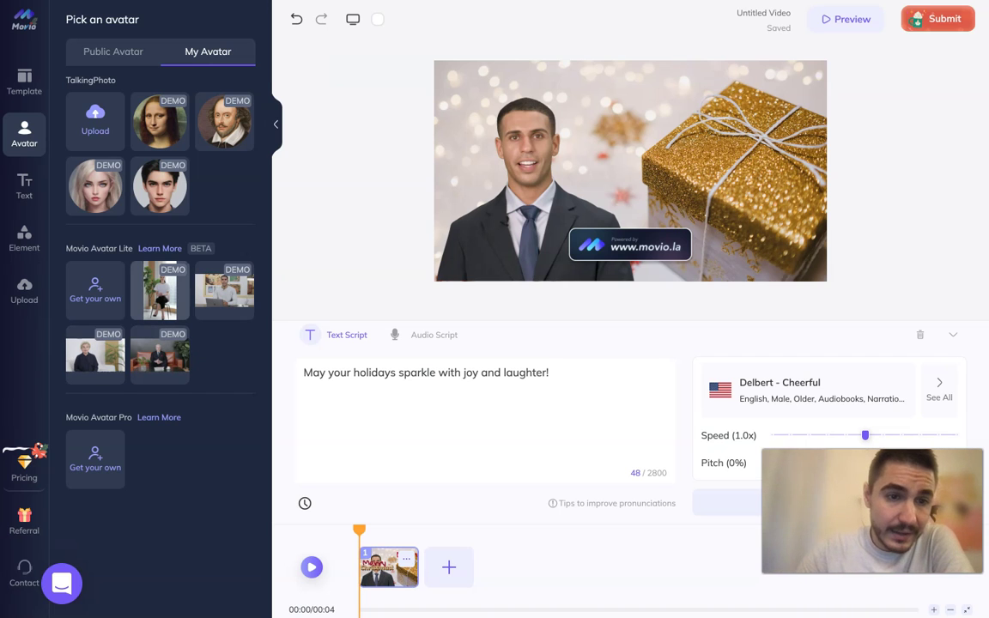
left_click(159, 290)
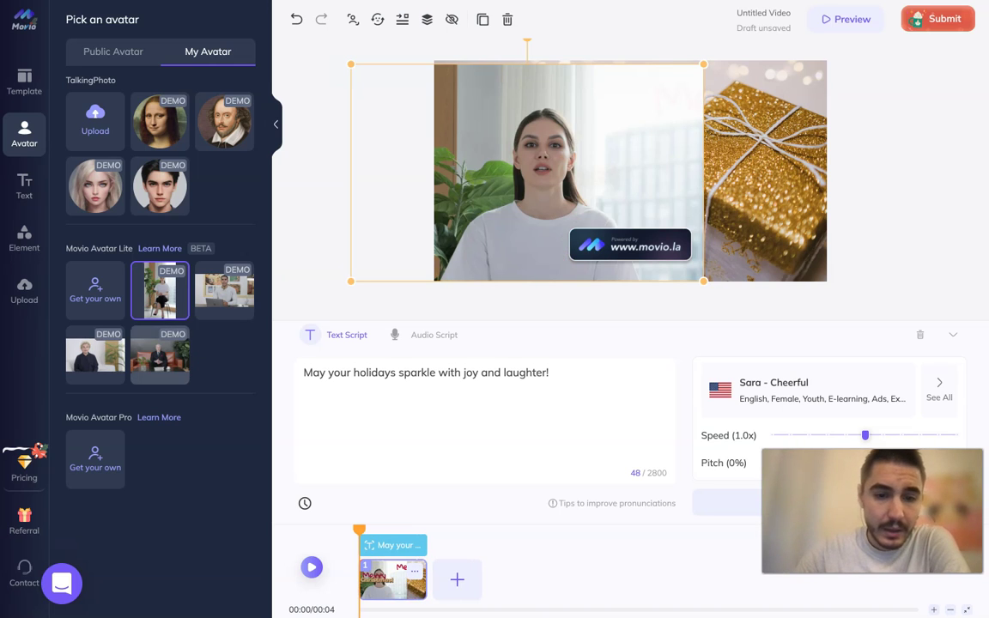
left_click(160, 356)
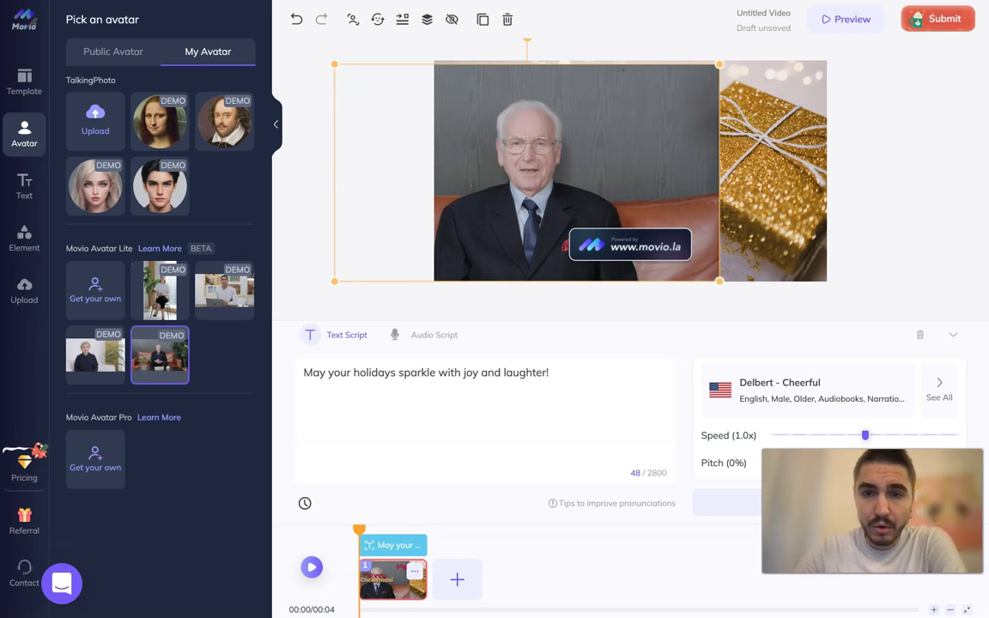
left_click(112, 52)
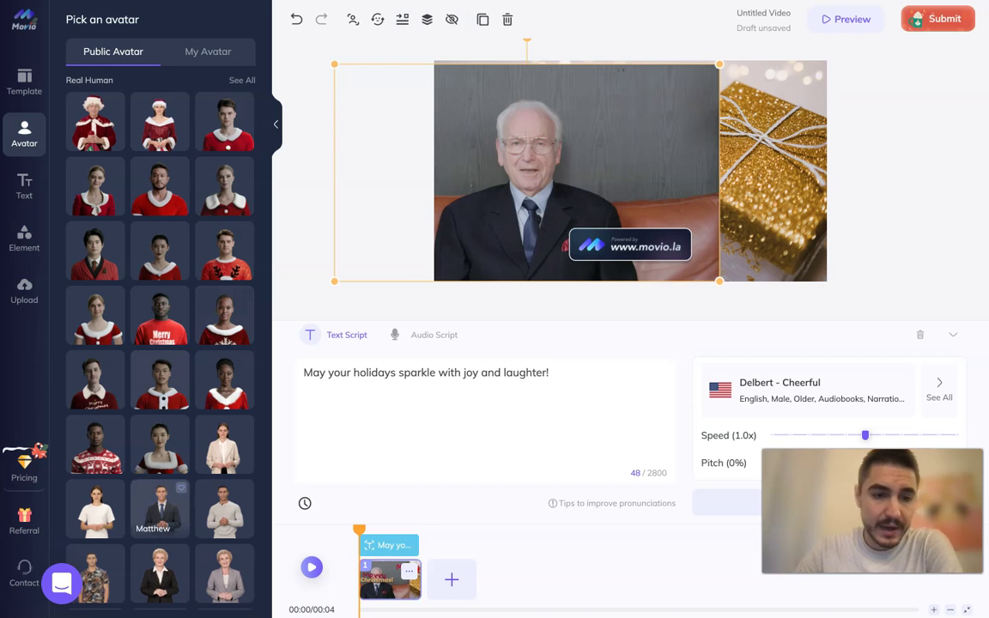
left_click(160, 509)
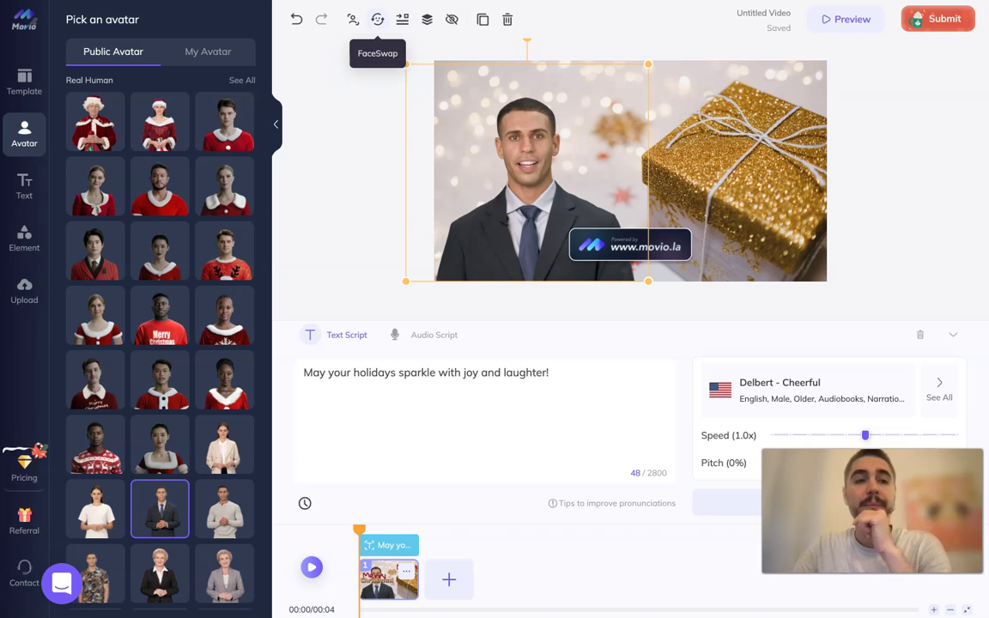
Step: Apply FaceSwap to the avatar using the demo woman's face from the Face Album
left_click(377, 18)
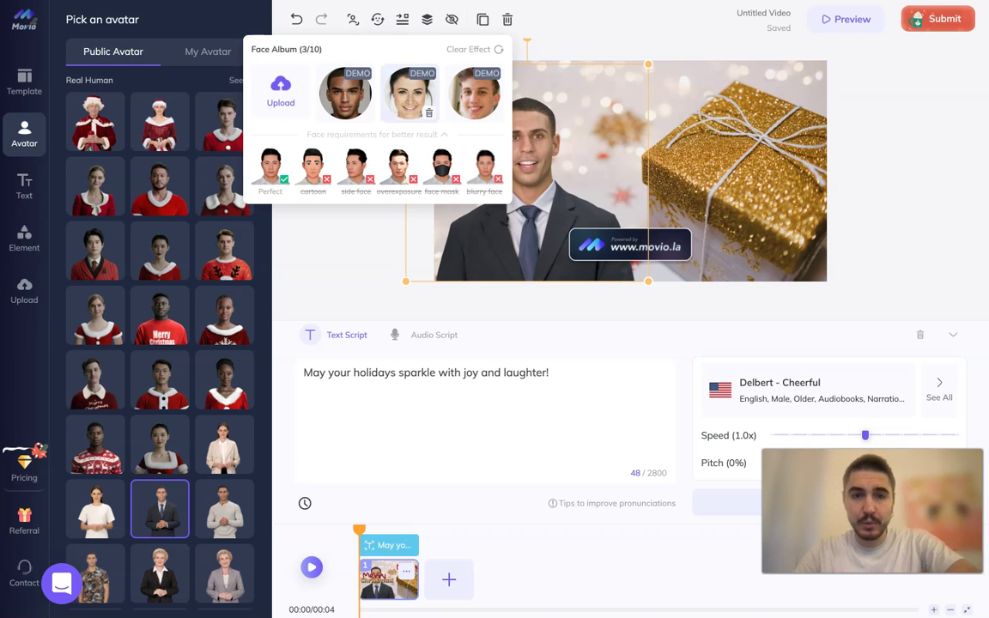
left_click(411, 94)
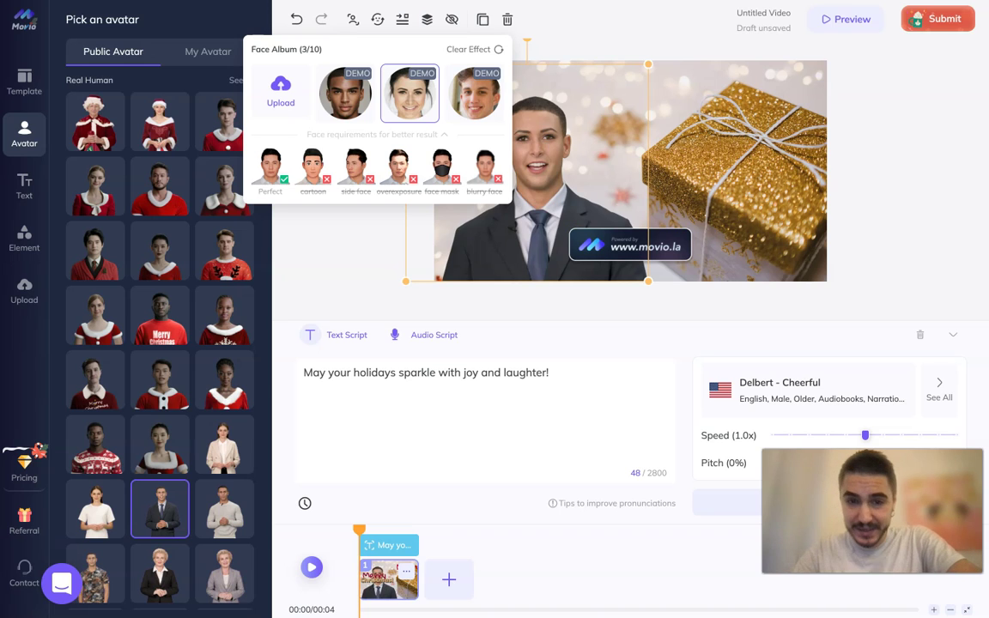
key("Escape")
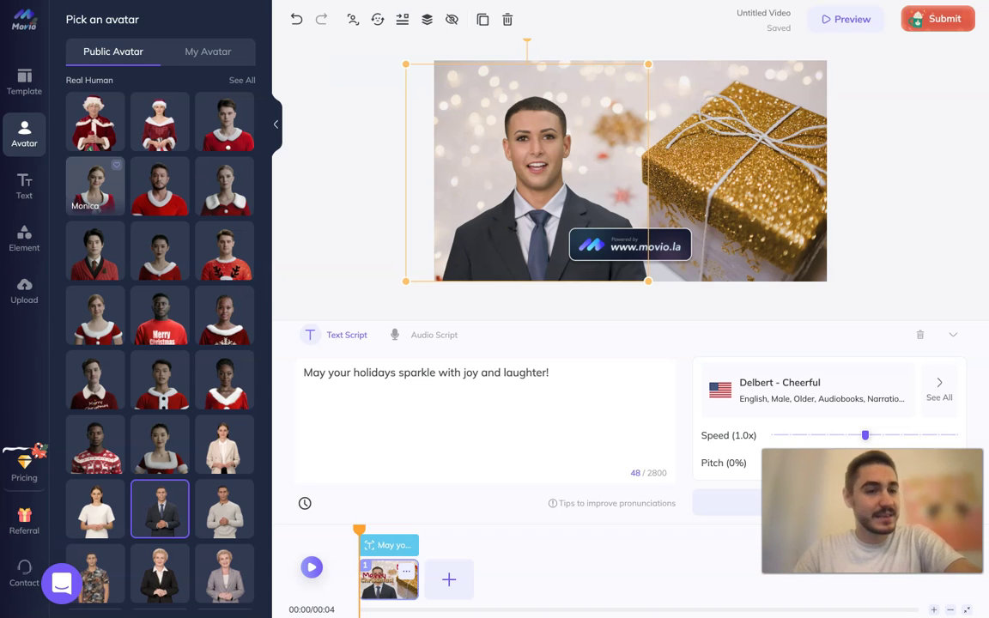
scroll(109, 319, "down", 3)
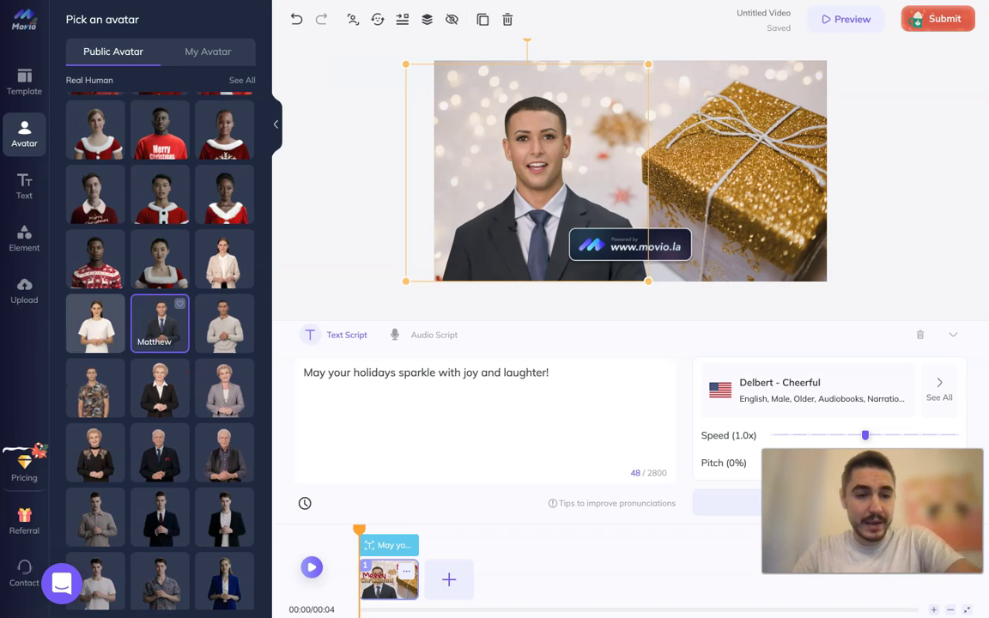
scroll(223, 378, "up", 3)
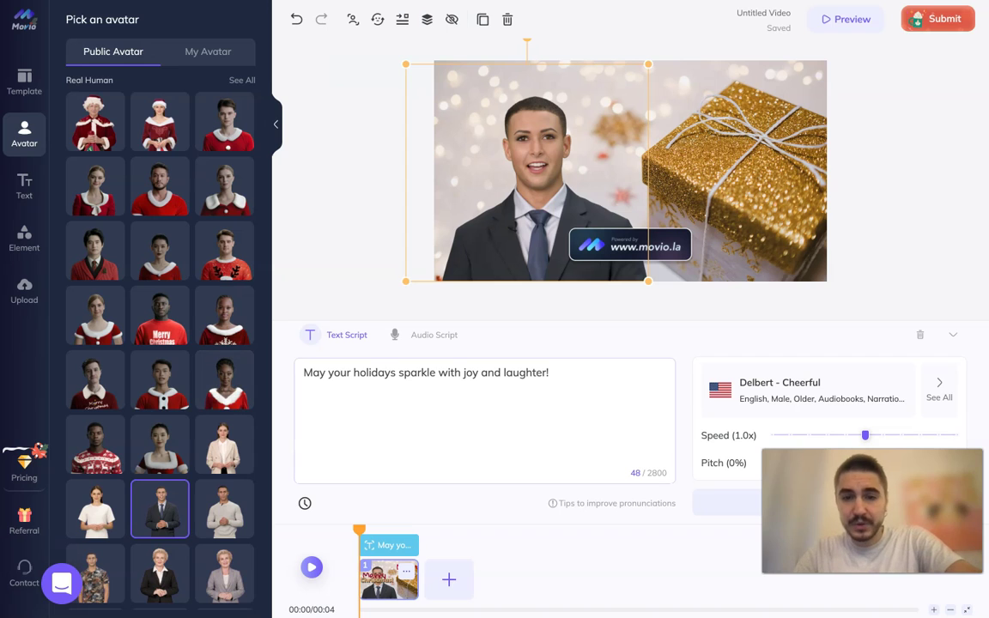
Step: Open the full voice library for the greeting script and examine the available gender, age and language filters
left_click(549, 374)
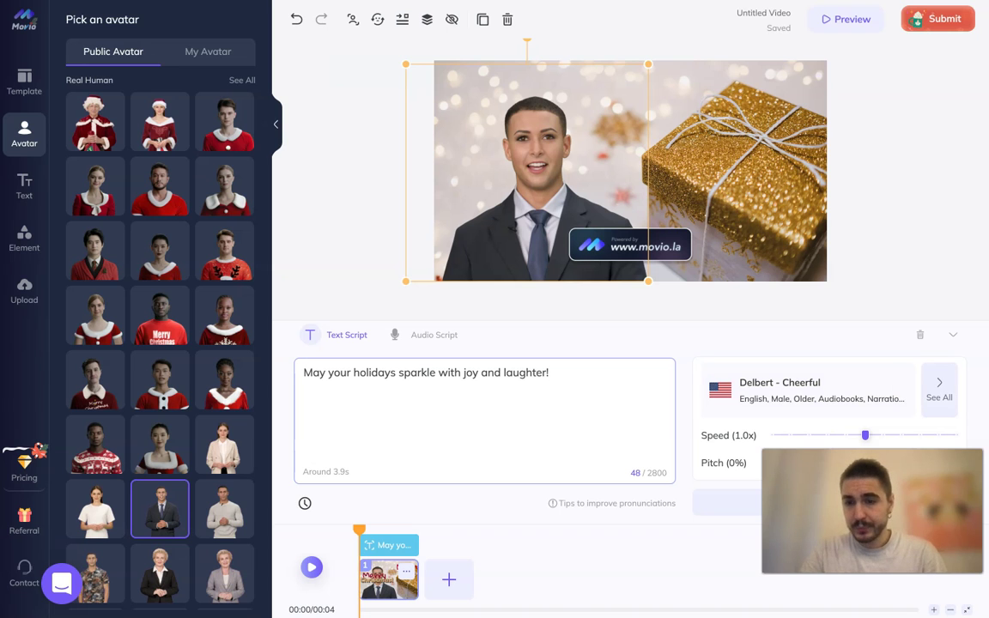
left_click(939, 390)
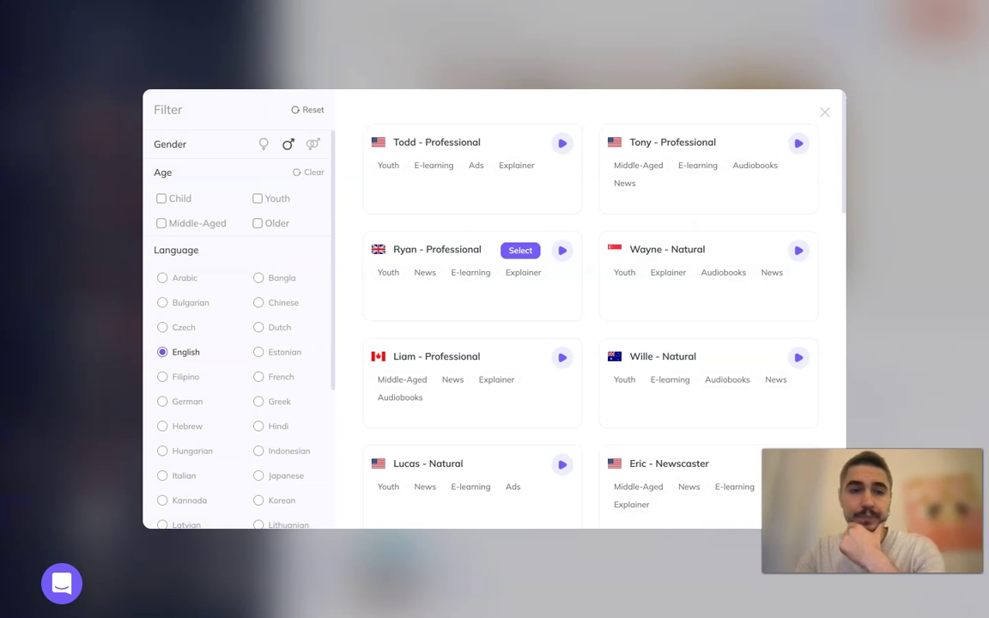
scroll(237, 343, "down", 3)
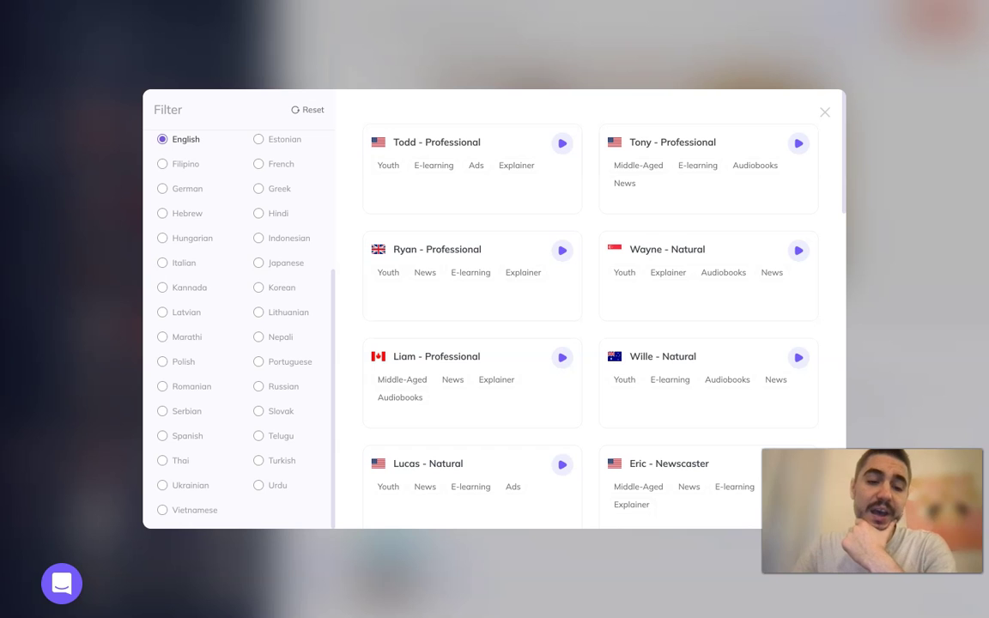
scroll(237, 344, "up", 3)
scroll(238, 344, "down", 3)
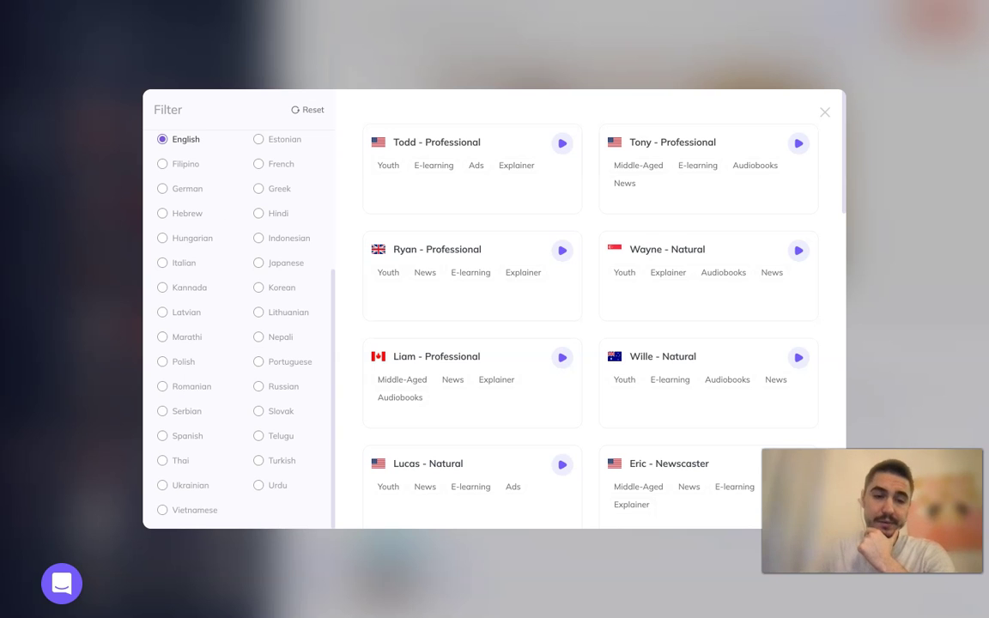
scroll(238, 344, "up", 3)
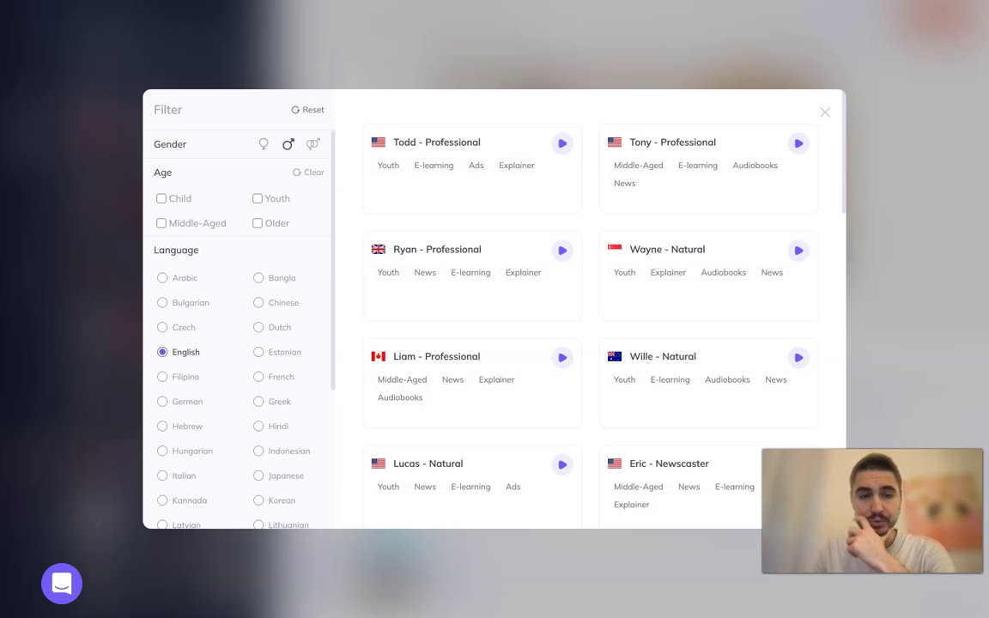
Step: Compare the male voices offered in Greek, Japanese, Italian and Arabic, and return to browsing the English ones
left_click(258, 352)
left_click(259, 401)
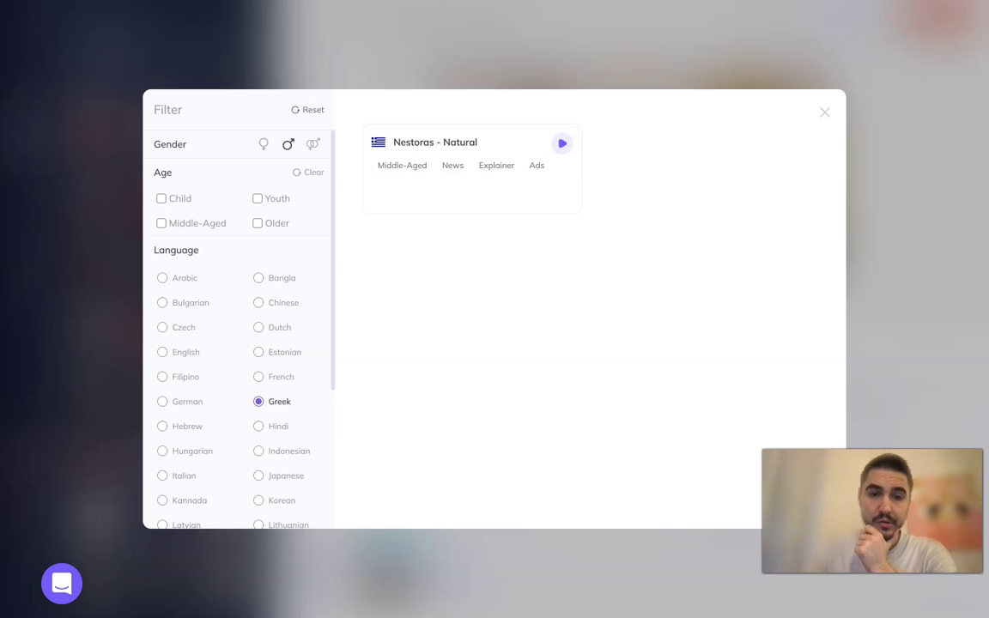
left_click(258, 476)
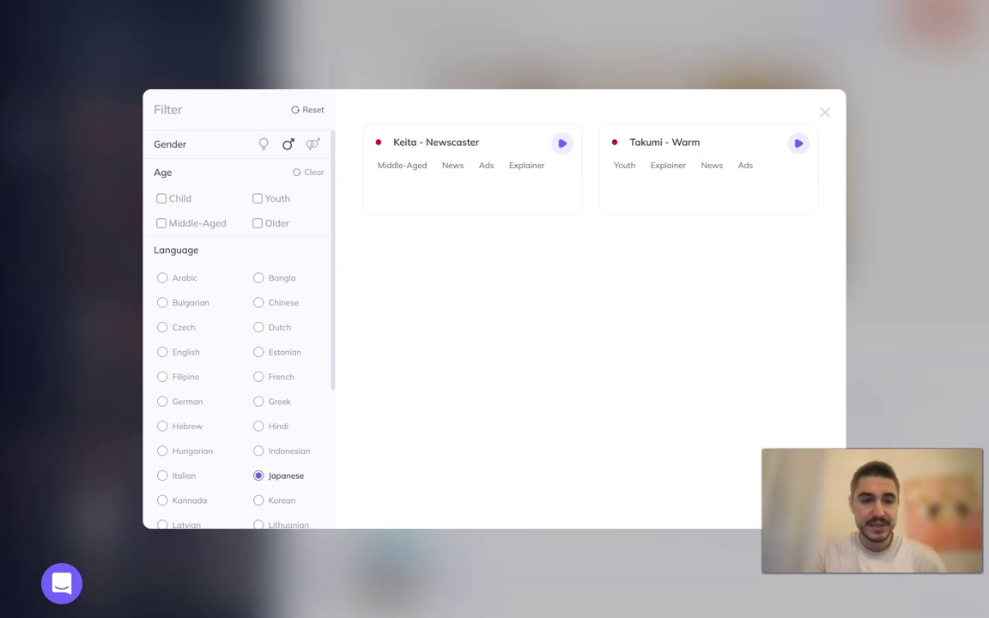
left_click(162, 475)
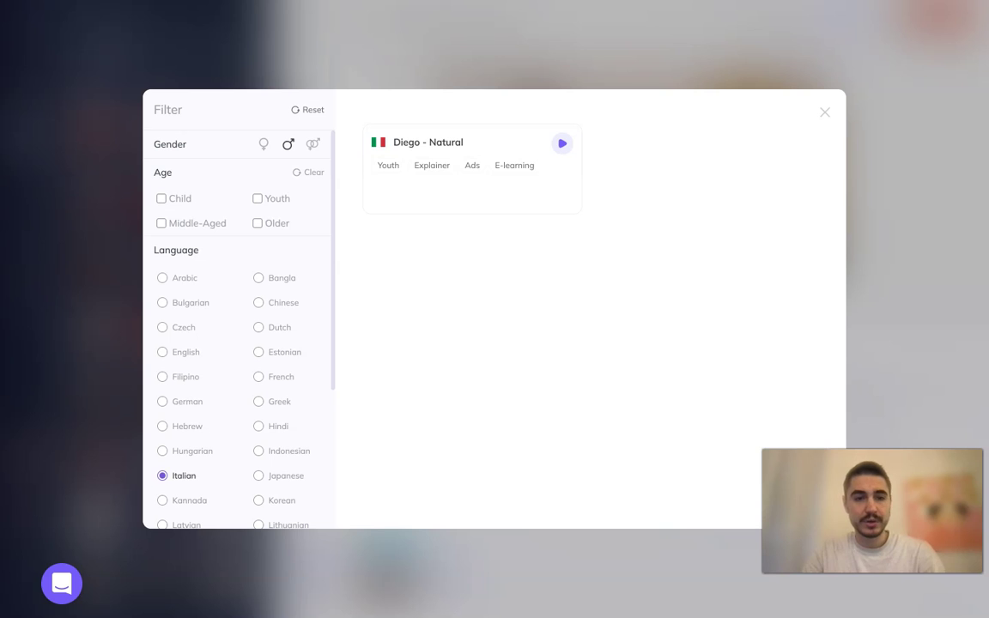
left_click(162, 327)
left_click(163, 278)
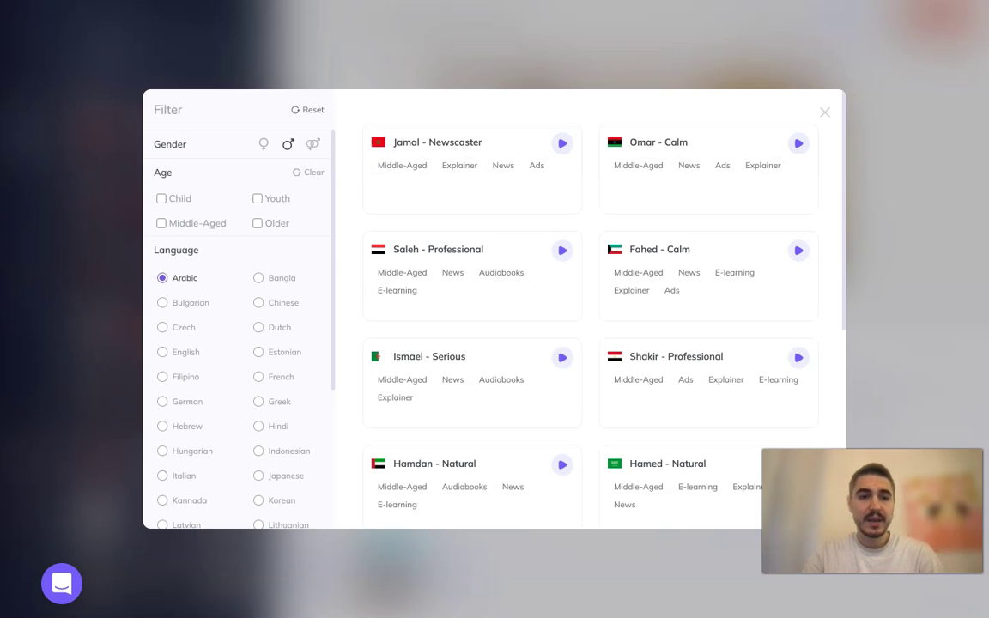
left_click(163, 352)
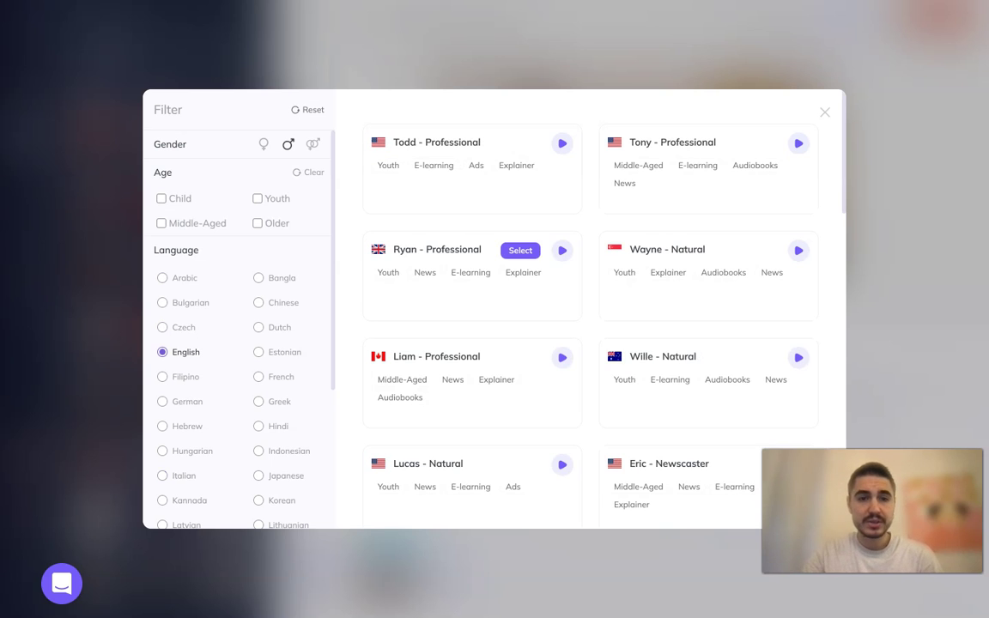
scroll(552, 203, "down", 2)
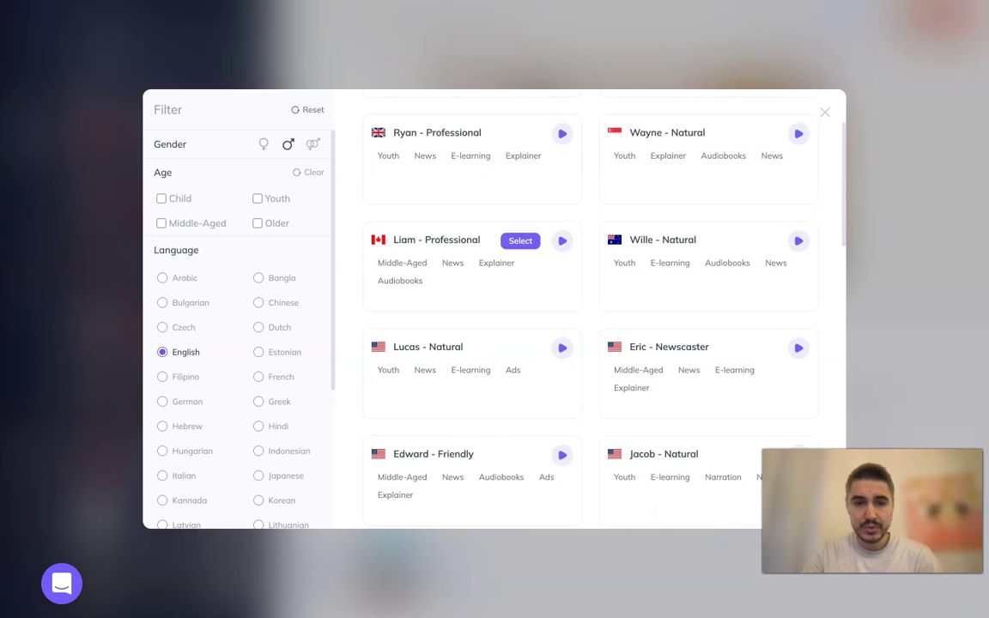
scroll(552, 203, "down", 8)
scroll(552, 308, "up", 10)
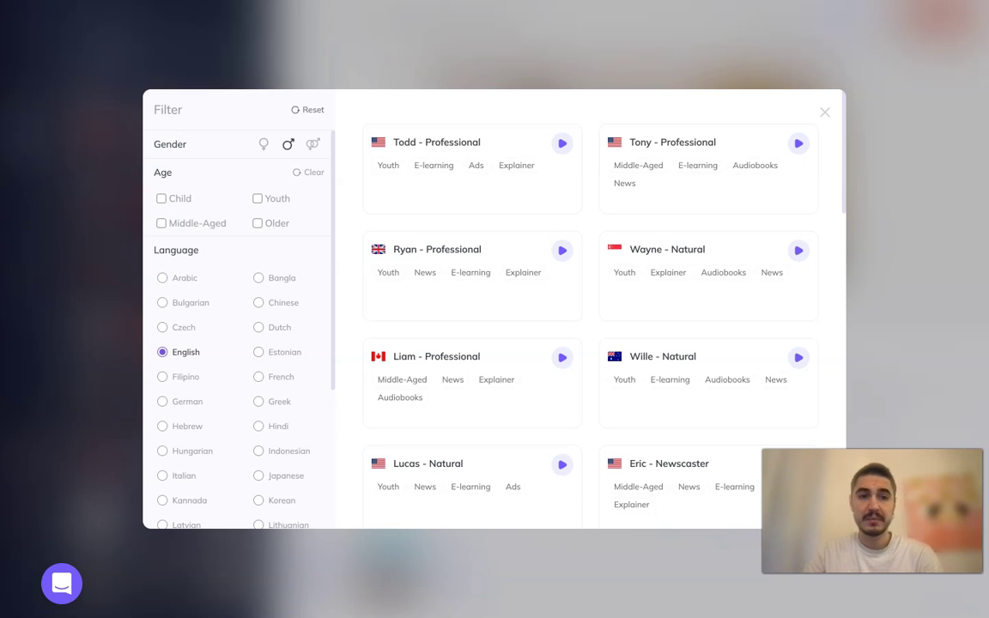
Step: Narrow the English male voices to the Older age group only and choose the Davis - Professional voice
left_click(162, 199)
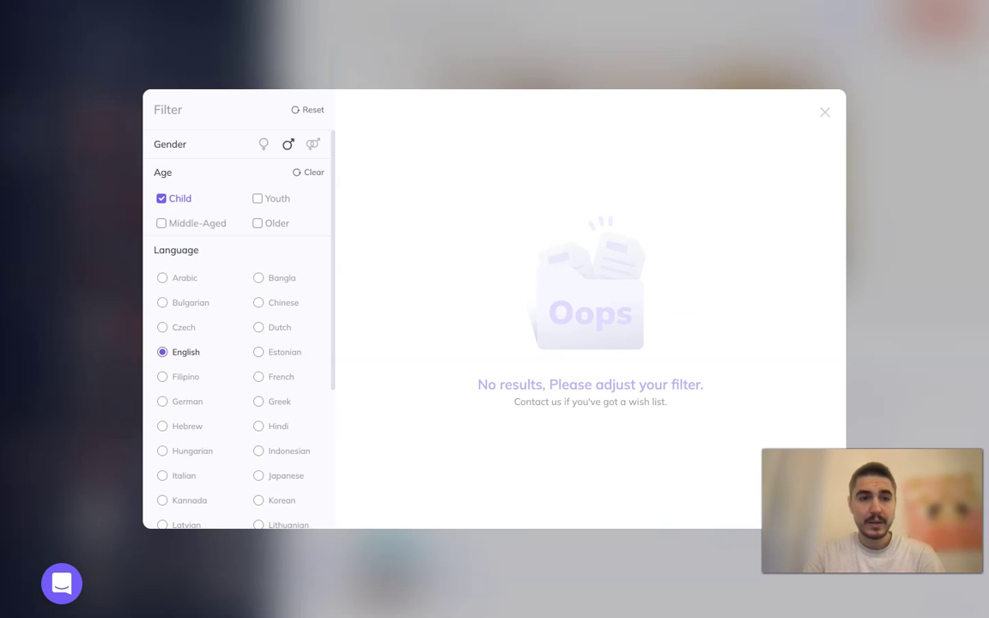
left_click(162, 224)
mouse_move(472, 270)
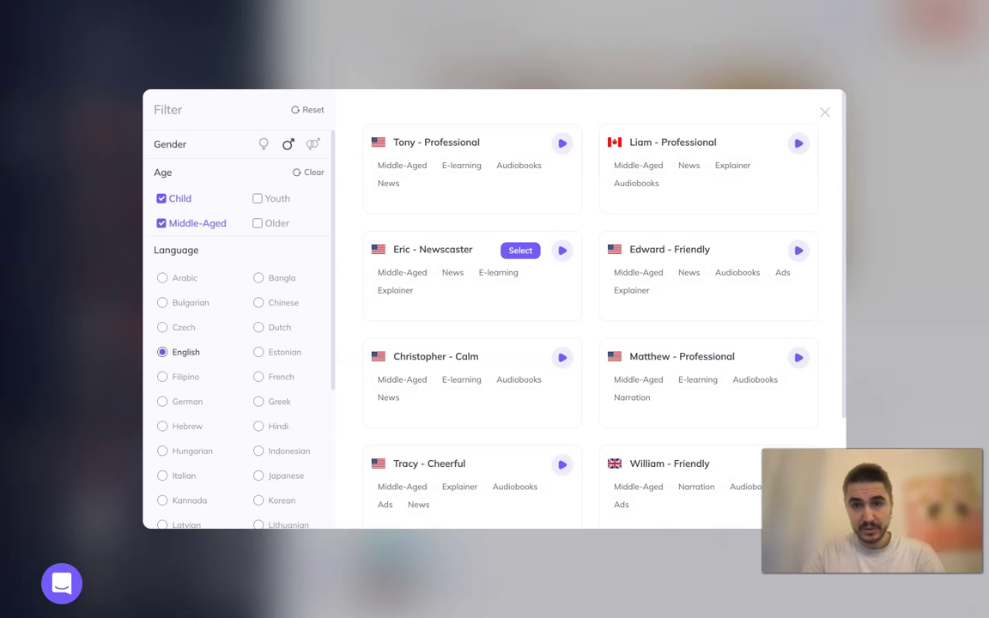
left_click(161, 198)
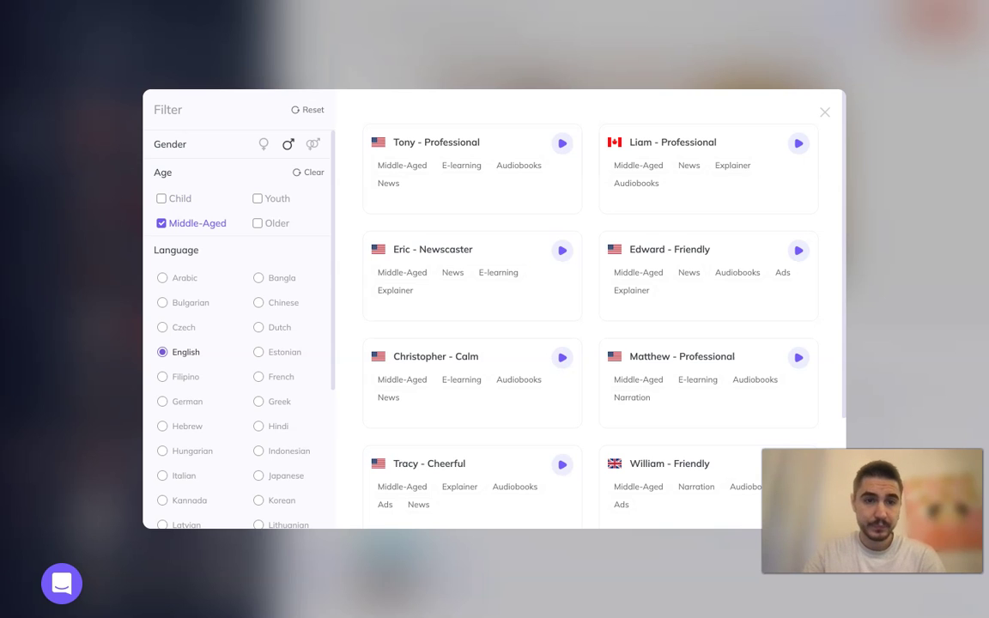
left_click(257, 198)
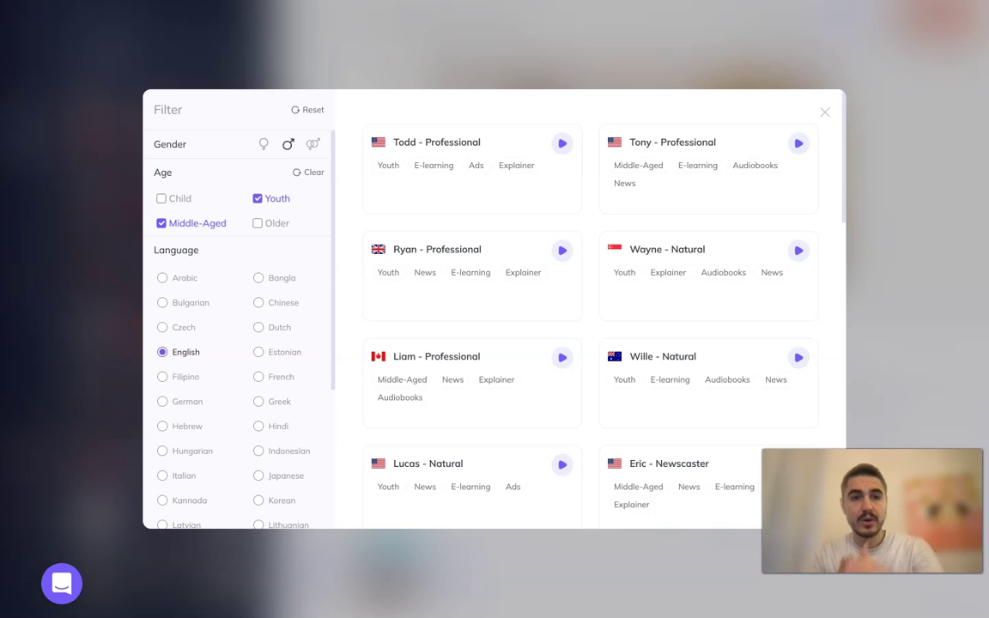
left_click(257, 223)
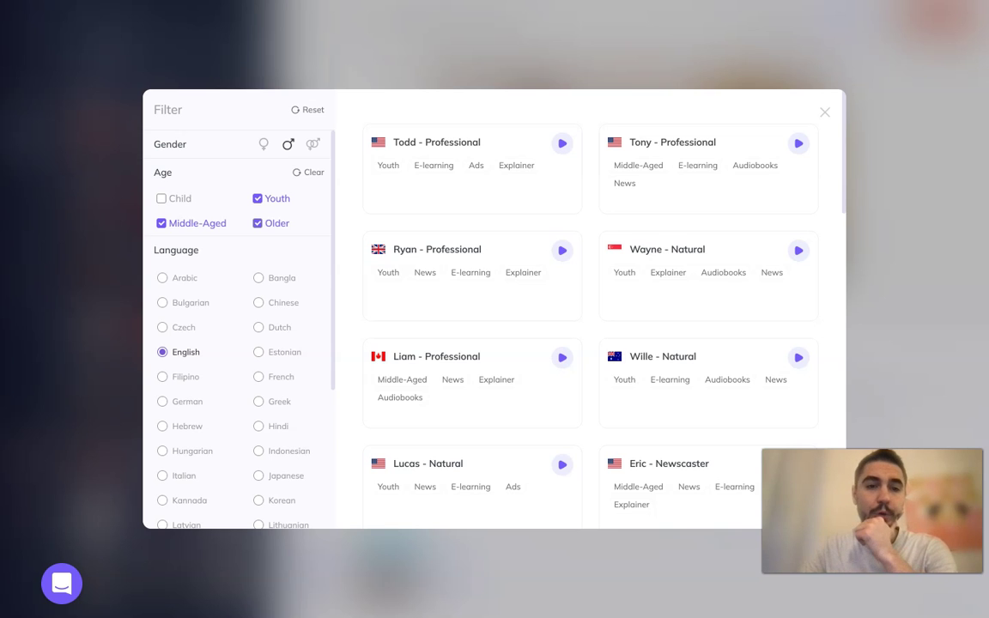
left_click(258, 199)
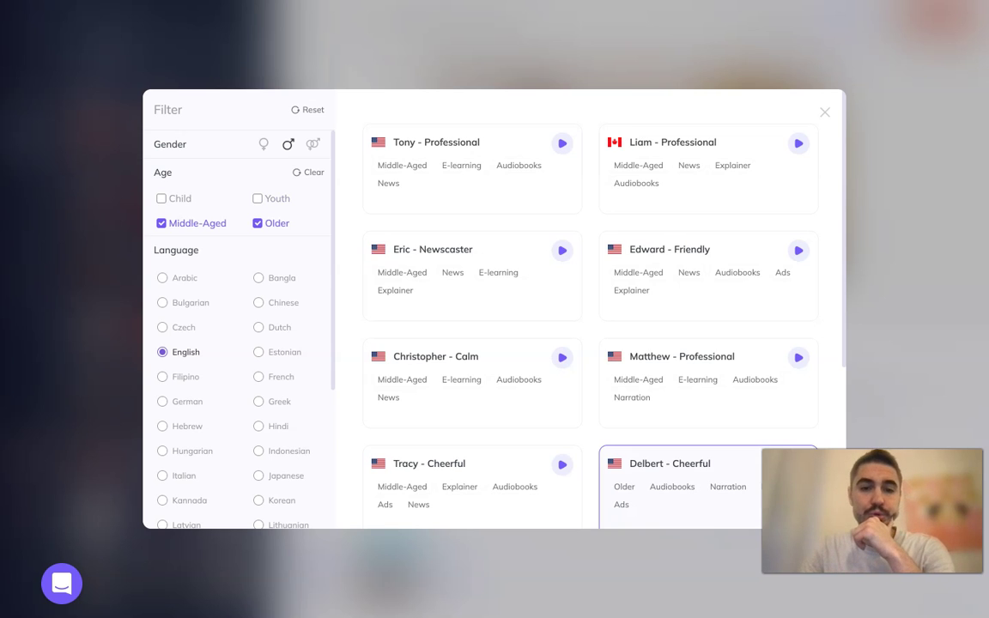
left_click(161, 223)
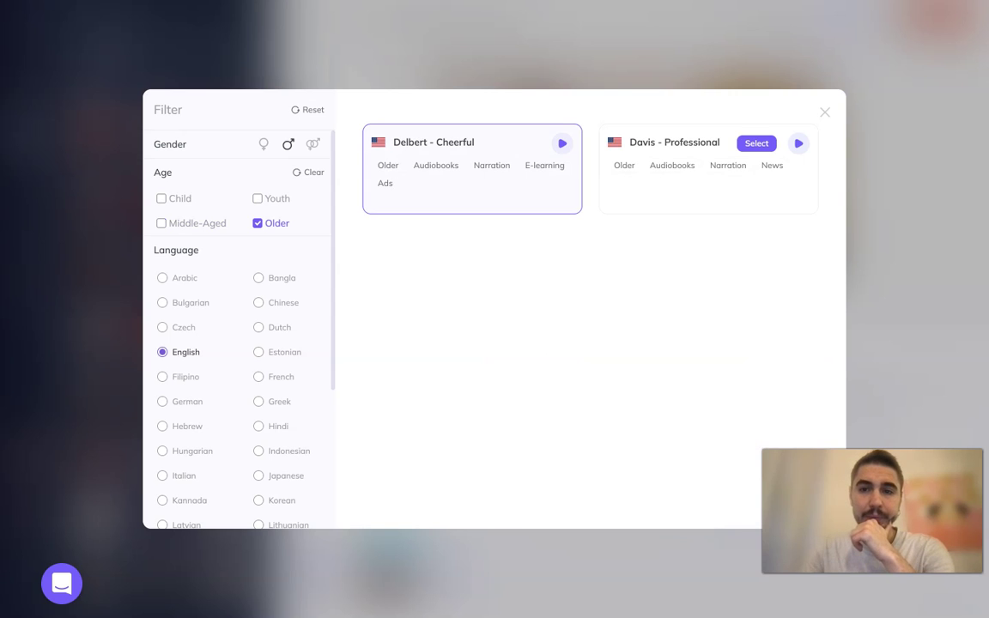
left_click(756, 143)
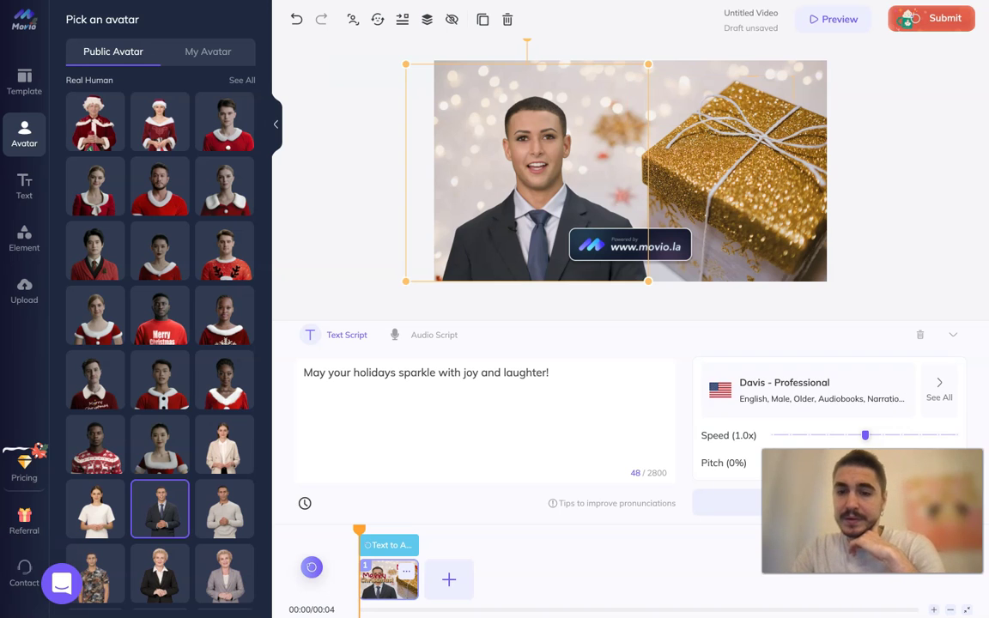
Step: Submit the greeting video for production and confirm spending the required credits
mouse_move(865, 435)
left_mouse_down()
mouse_move(902, 435)
mouse_move(865, 435)
left_mouse_up()
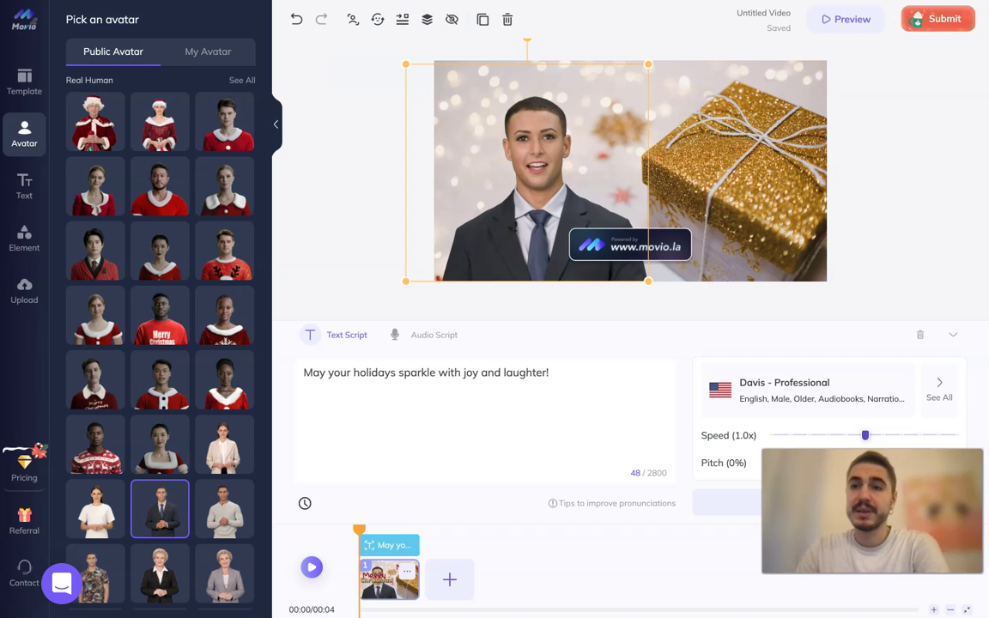
left_click(937, 19)
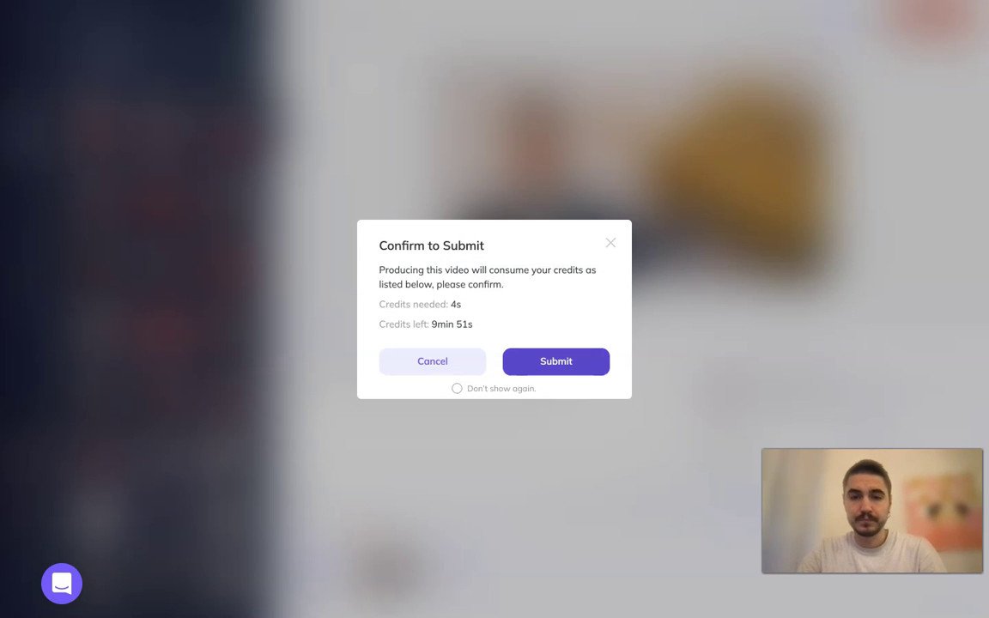
left_click(556, 361)
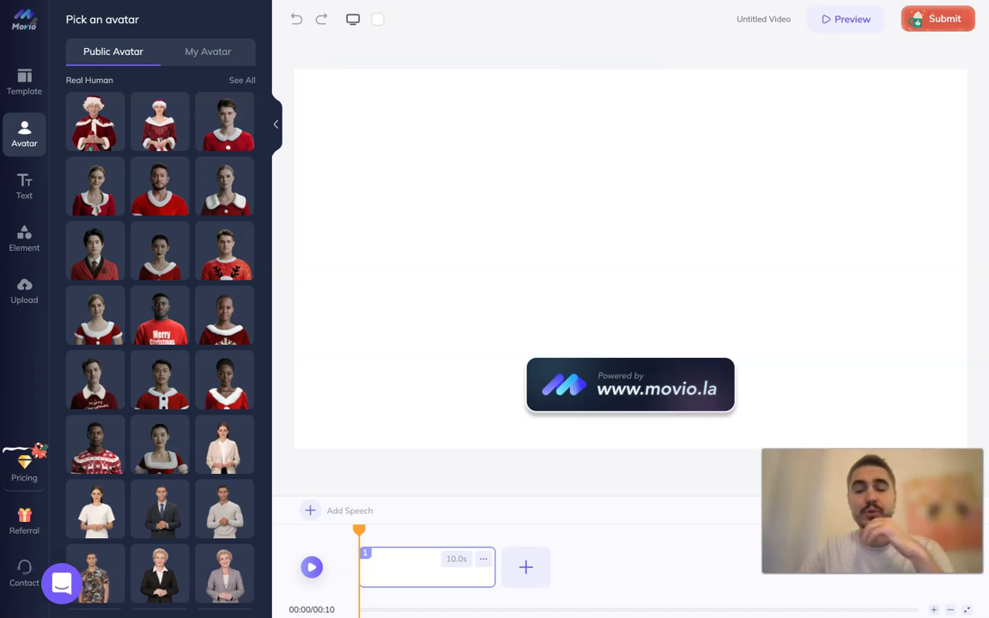
Step: View the image upload options, examine the monthly pricing plans and close the plan overview
left_click(24, 292)
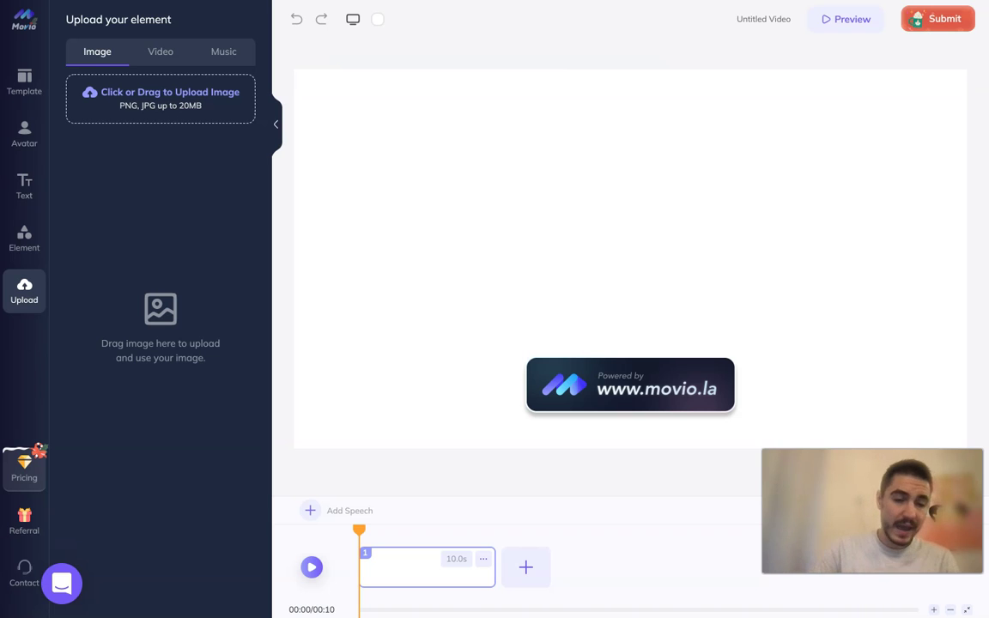
left_click(24, 467)
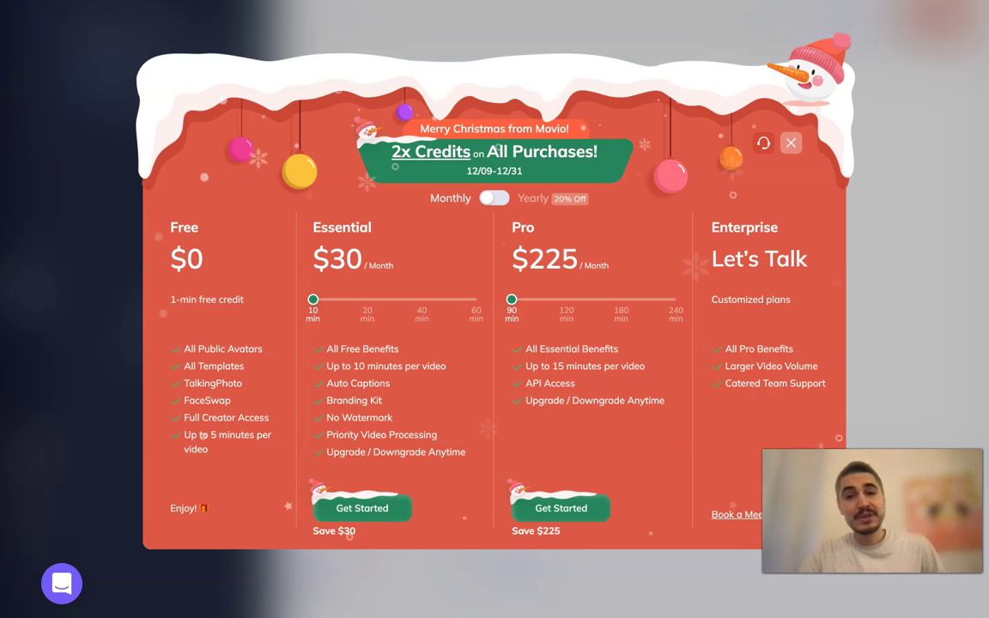
left_click(790, 143)
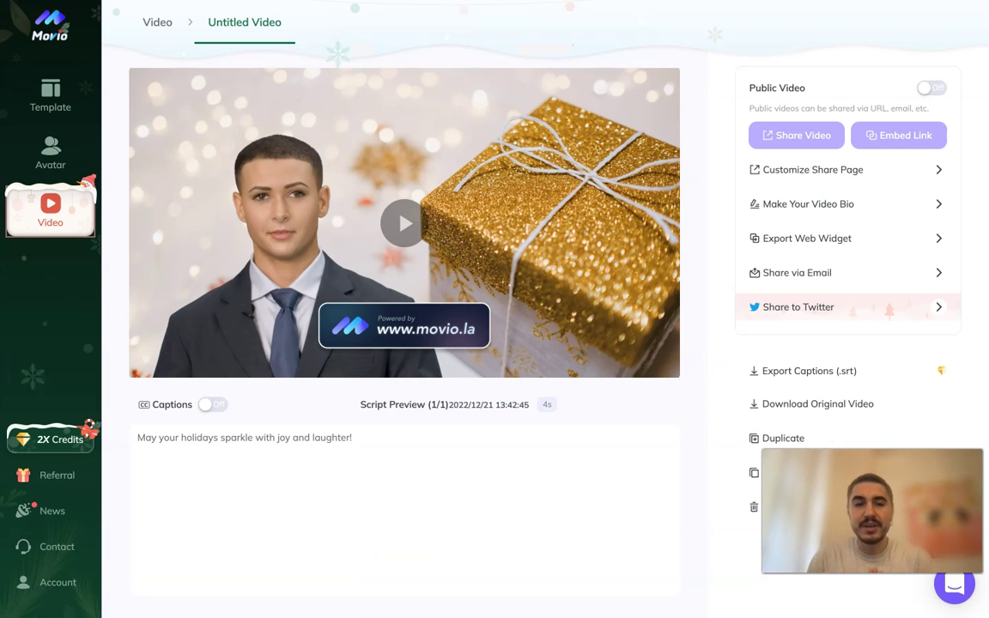
Step: Play the finished greeting video and make it public so that it can be shared
left_click(359, 187)
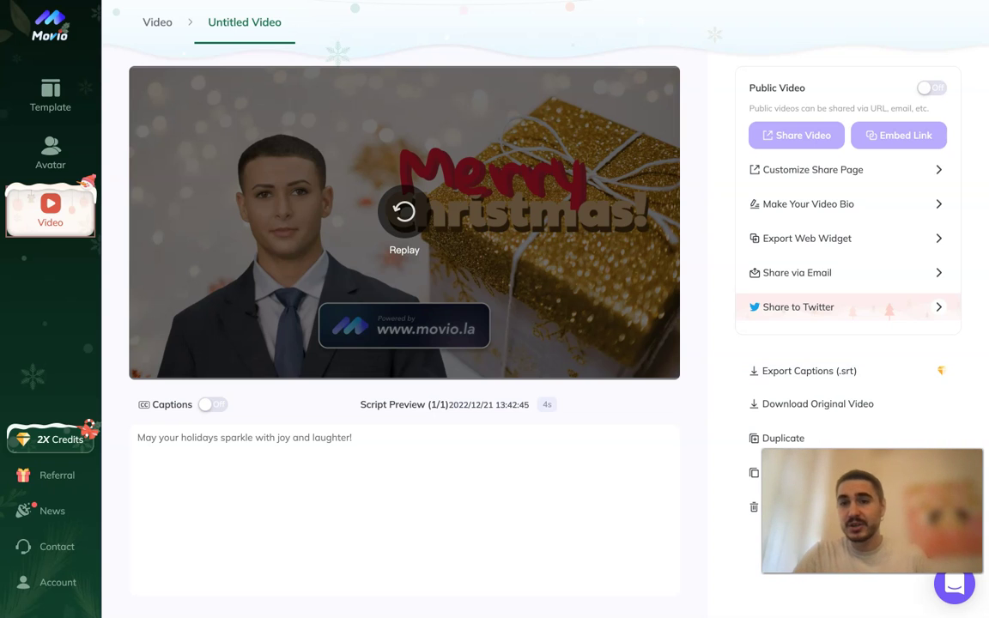
left_click(931, 88)
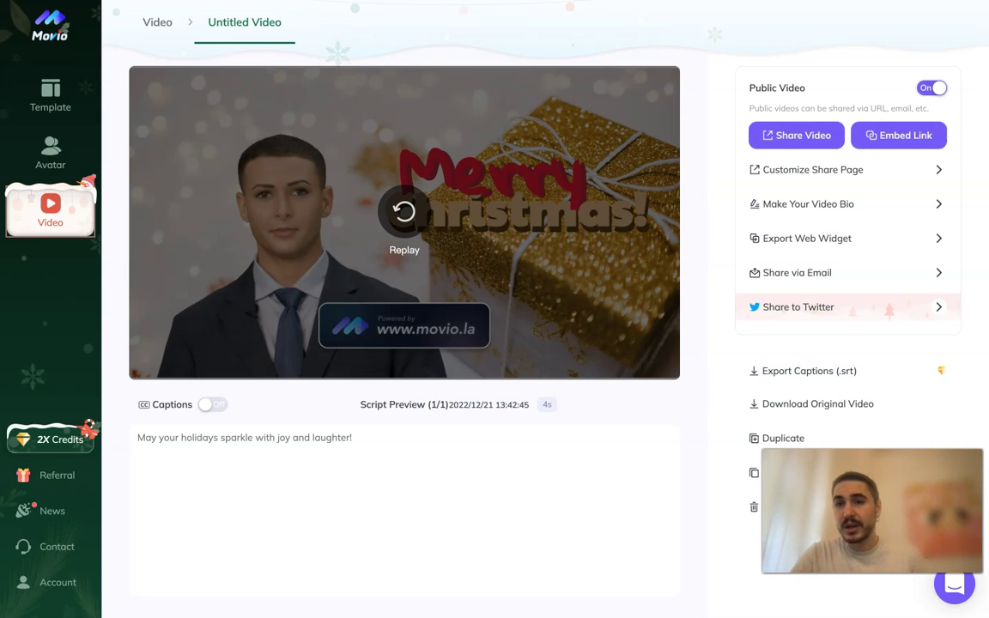